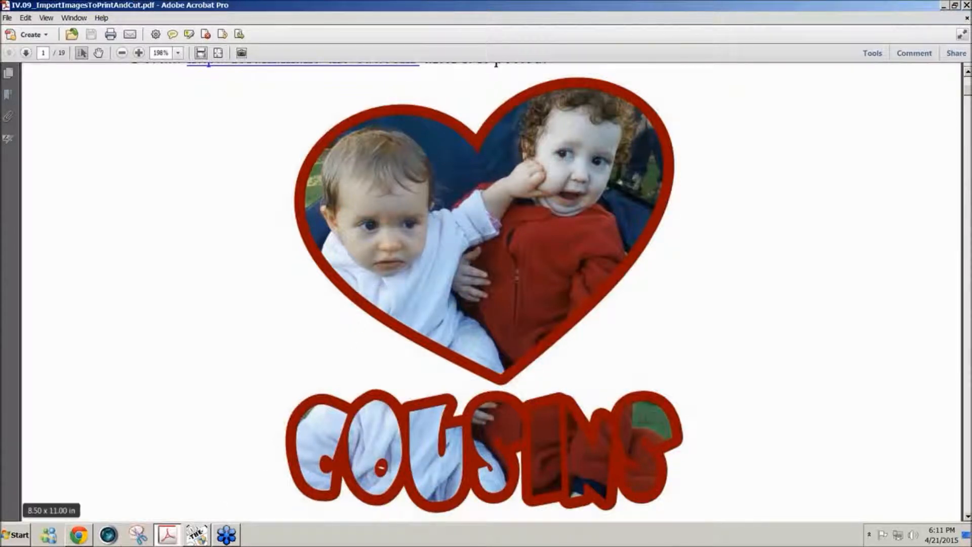
Step: Switch from the PDF to Make The Cut! and create a new blank project
mouse_move(79, 541)
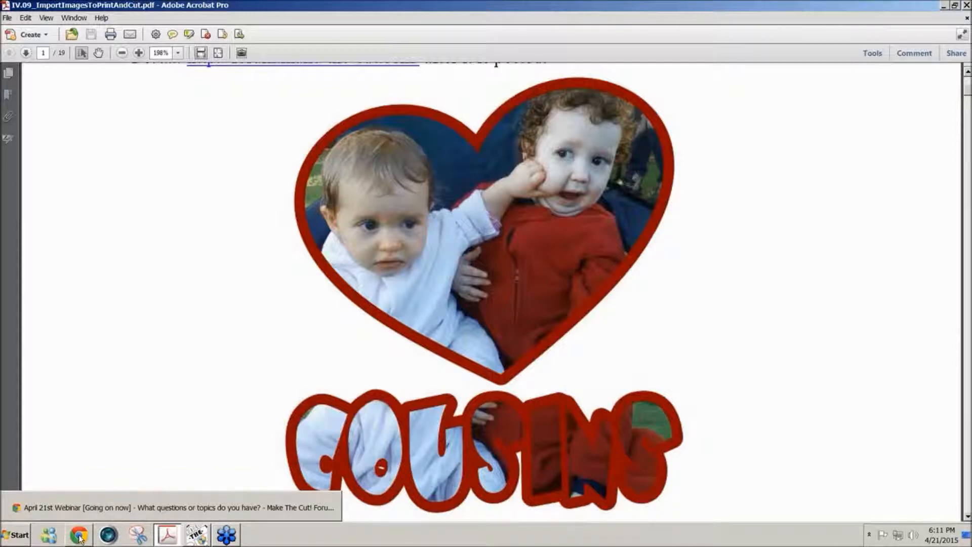
left_click(196, 541)
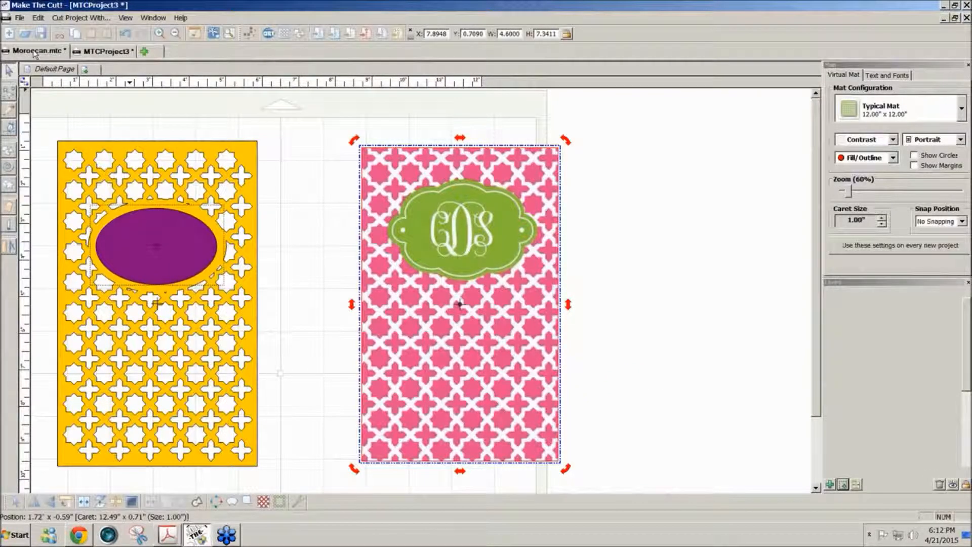
left_click(35, 51)
left_click(144, 51)
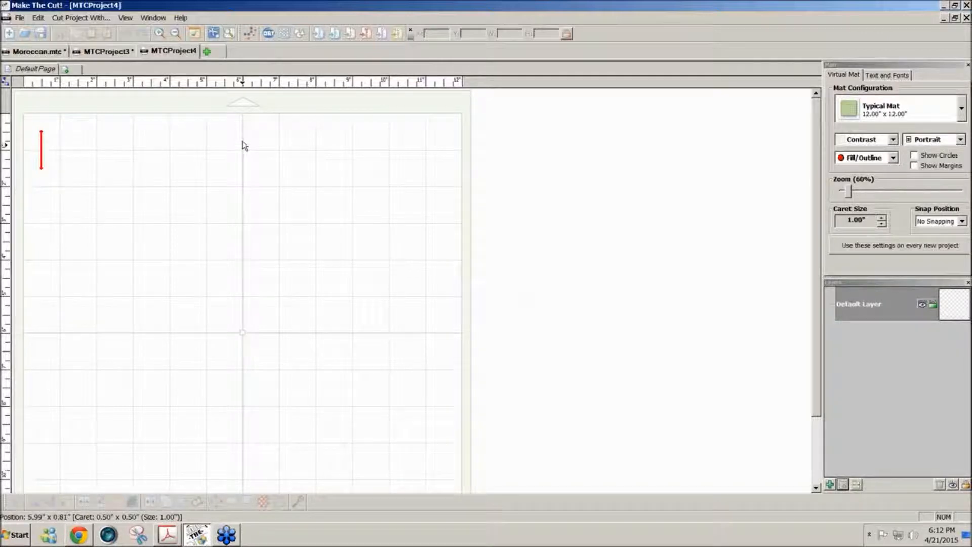
Step: Import the photo of the two children from the CousinsTextureFill folder using Pixel Trace and place it about 1 inch inside the mat's corner
left_click(248, 35)
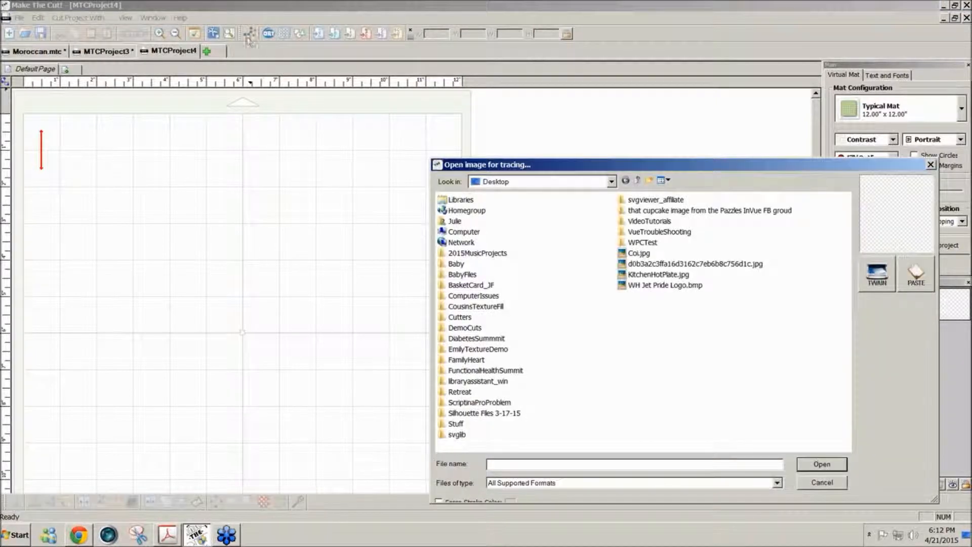
double_click(476, 307)
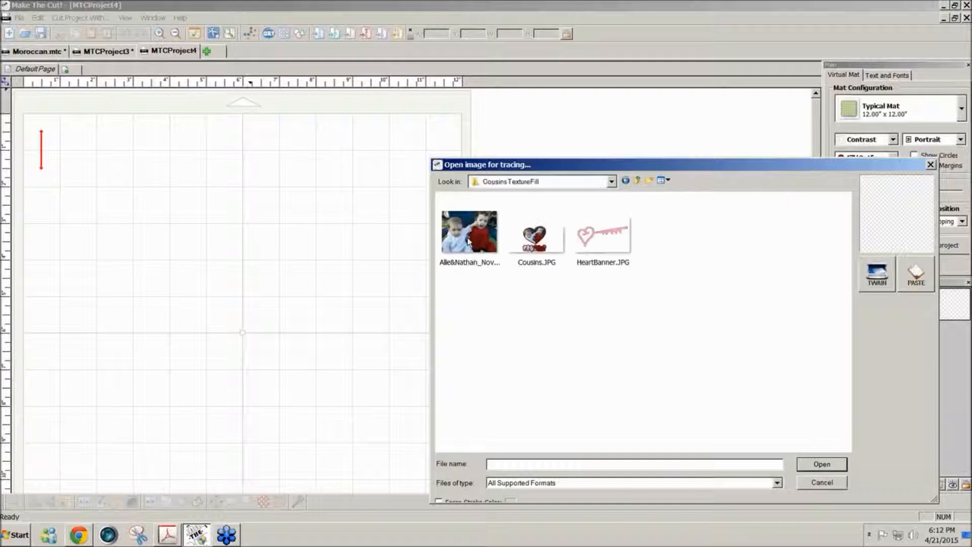
left_click(818, 464)
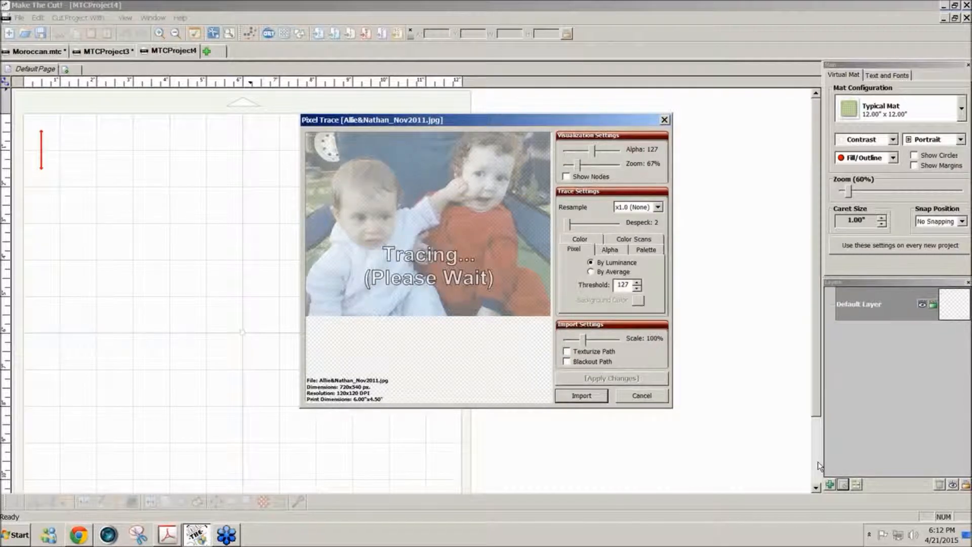
left_click(547, 277)
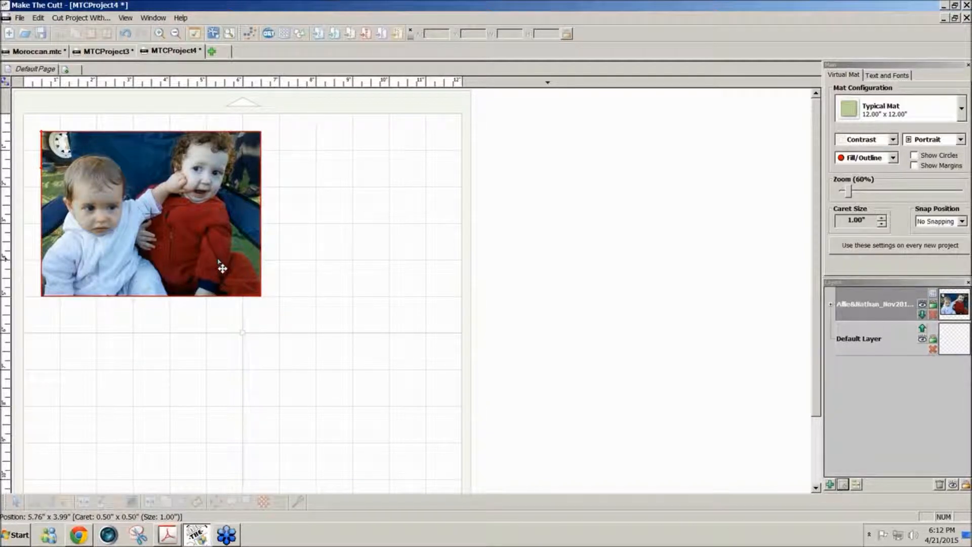
left_click_drag(222, 268, 214, 274)
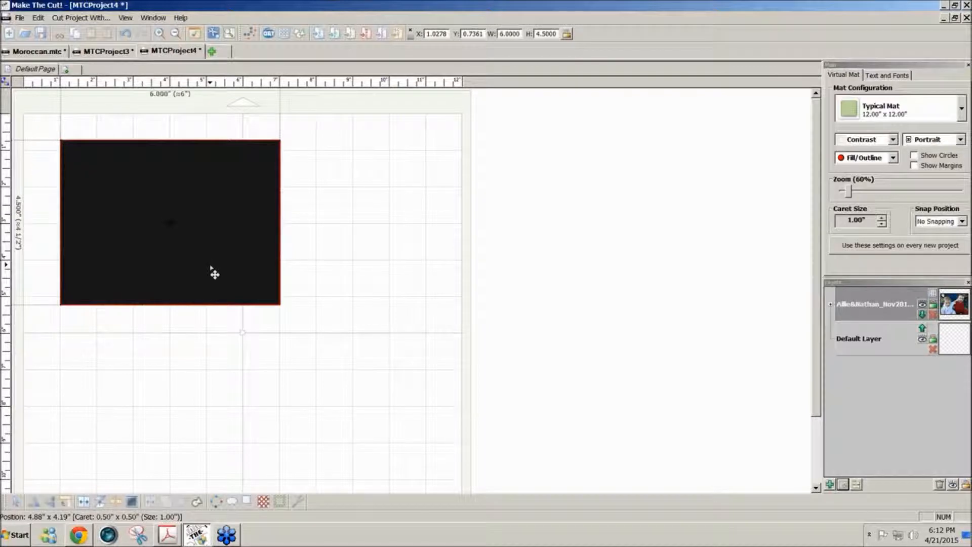
left_click_drag(214, 274, 217, 284)
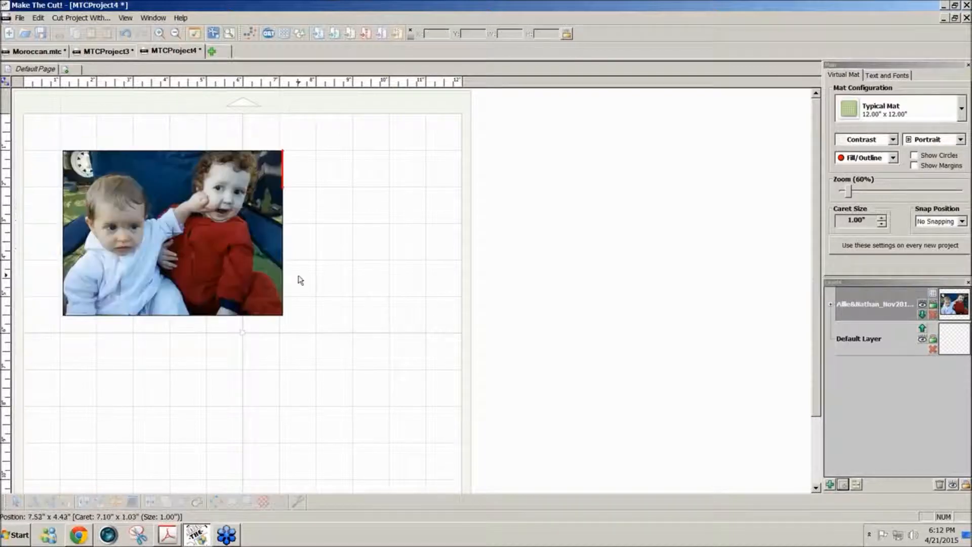
Step: Add the Heart 4 (Generic) basic shape beside the photo and enlarge it to about 5.32 × 4.31 inches
left_click(300, 35)
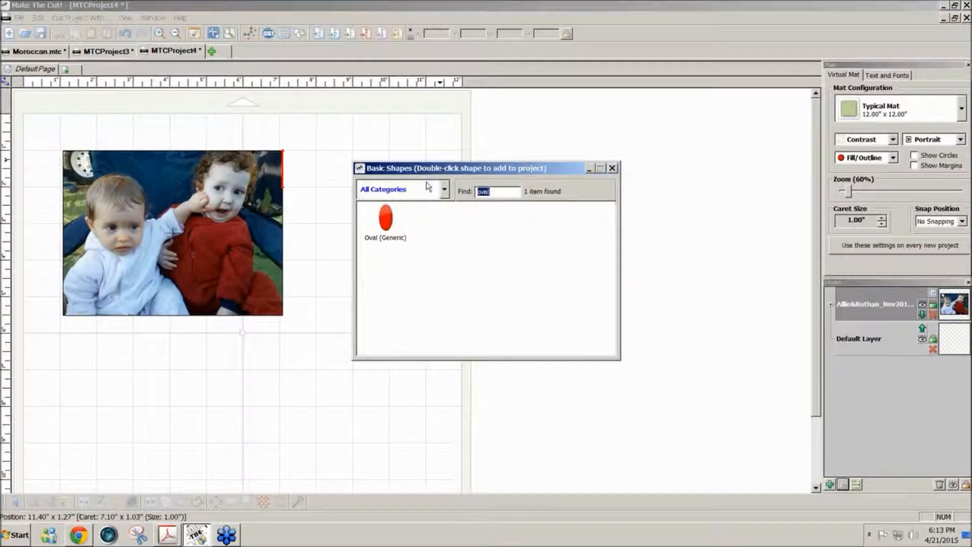
type("he")
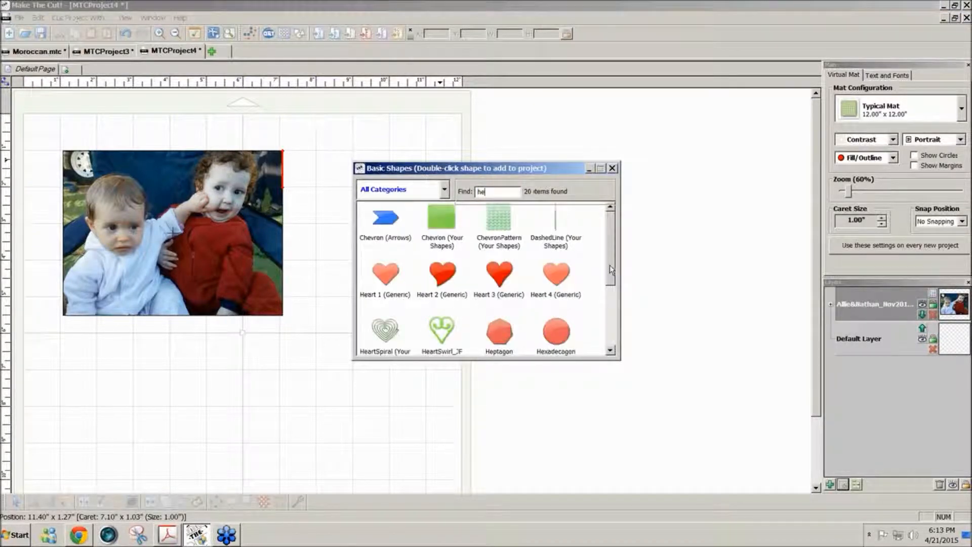
left_click(556, 276)
double_click(556, 276)
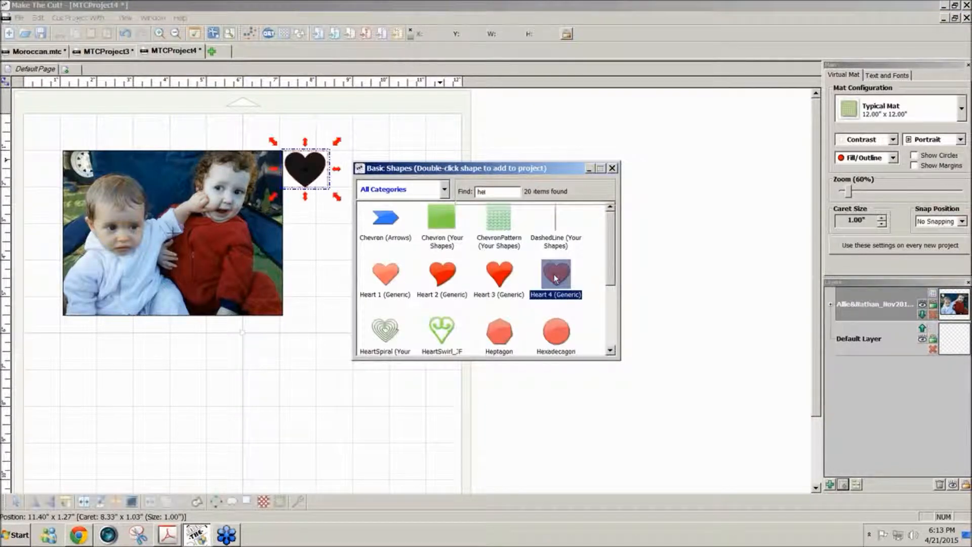
left_click(612, 168)
left_click_drag(337, 197, 488, 293)
Step: Change the mat's color scheme to Green and move the heart over the two children in the photo
left_click(891, 142)
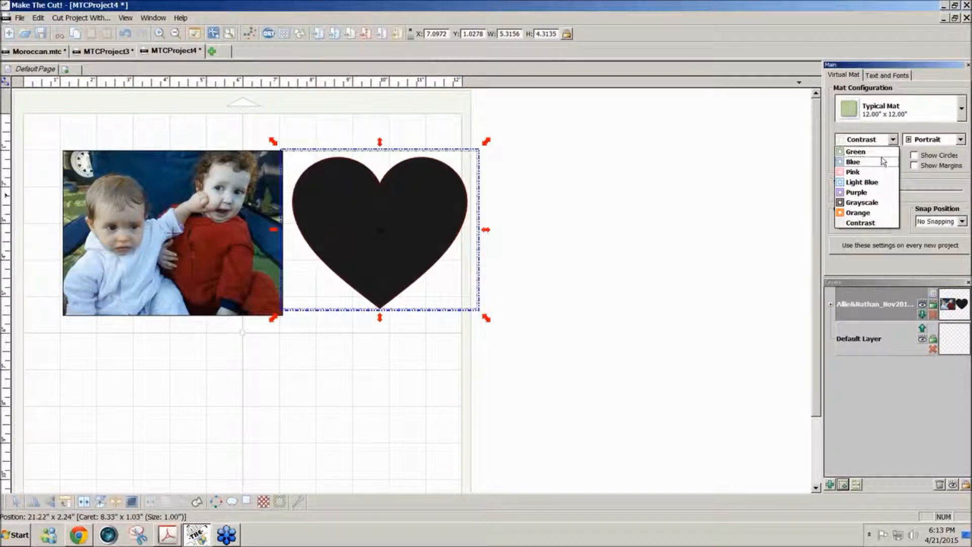
left_click(884, 161)
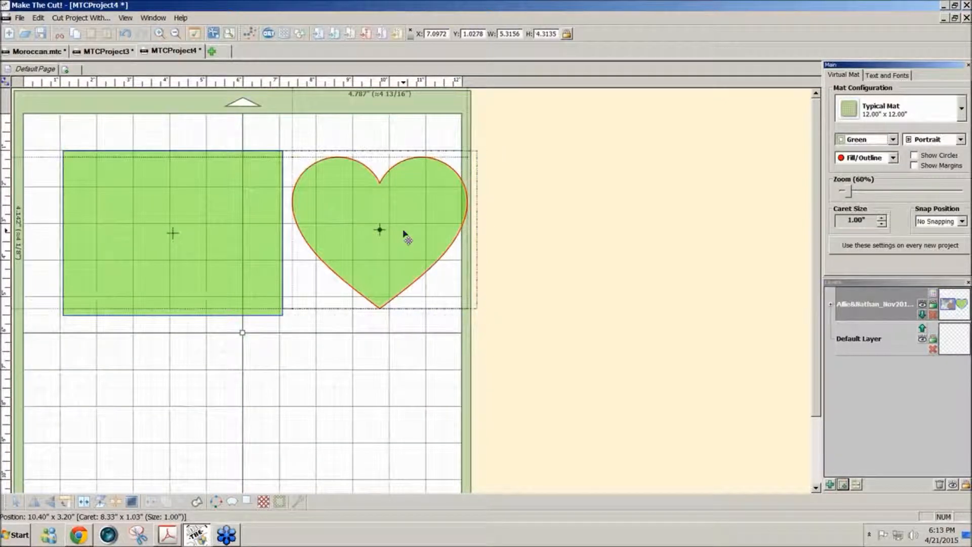
left_click_drag(405, 235, 192, 238)
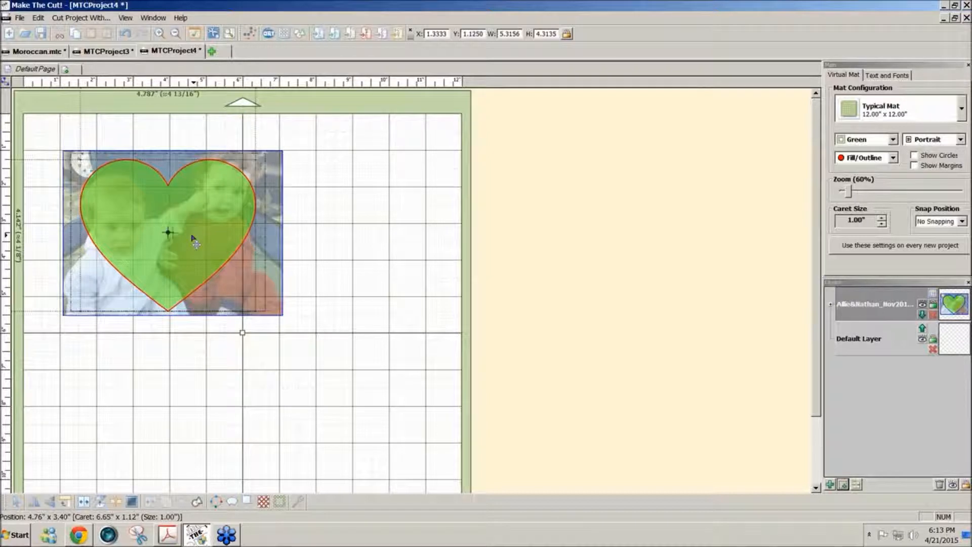
left_click_drag(192, 236, 183, 235)
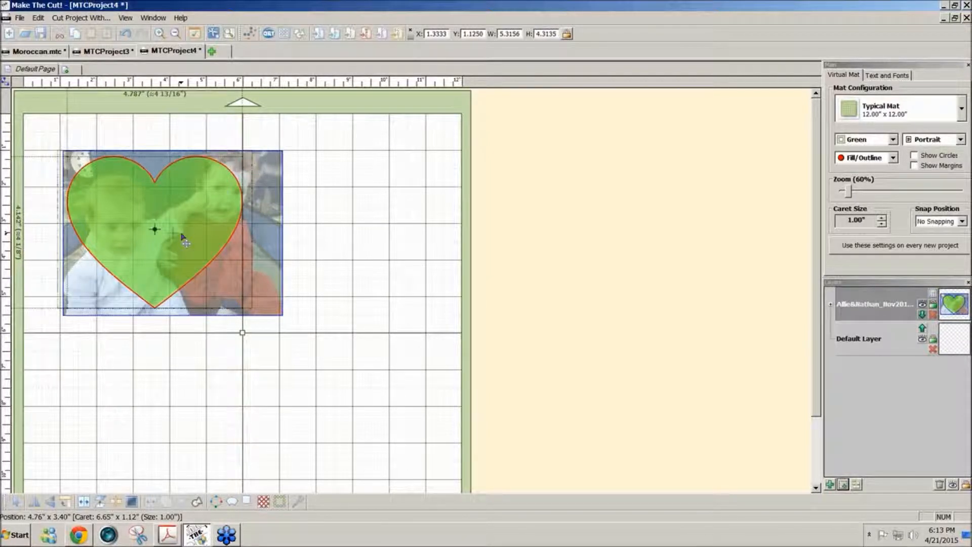
left_click_drag(182, 237, 180, 234)
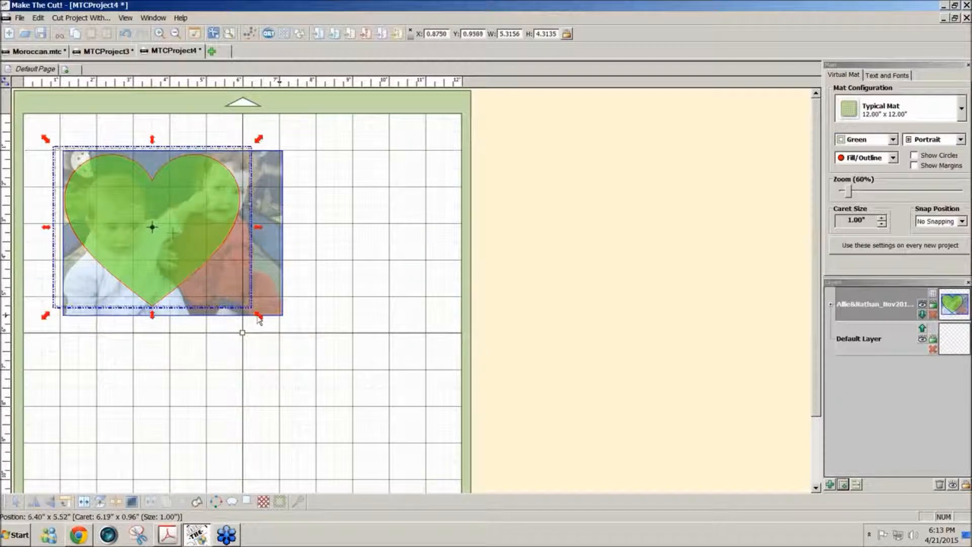
Step: Stretch and reposition the heart to nearly fill the photo, at about 6.47 × 4.61 inches
left_click_drag(259, 316, 267, 326)
left_click_drag(163, 278, 175, 276)
left_click_drag(58, 229, 49, 237)
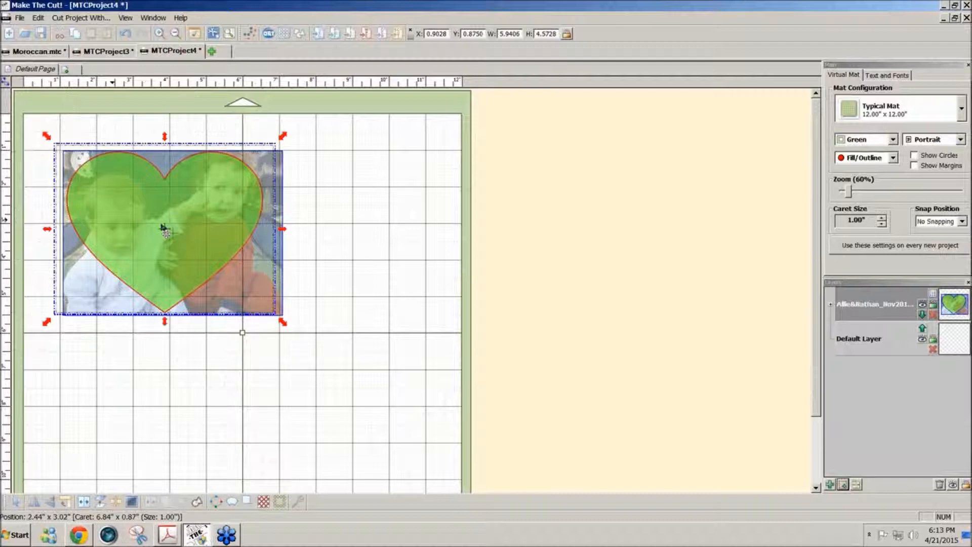
left_click_drag(282, 232, 302, 234)
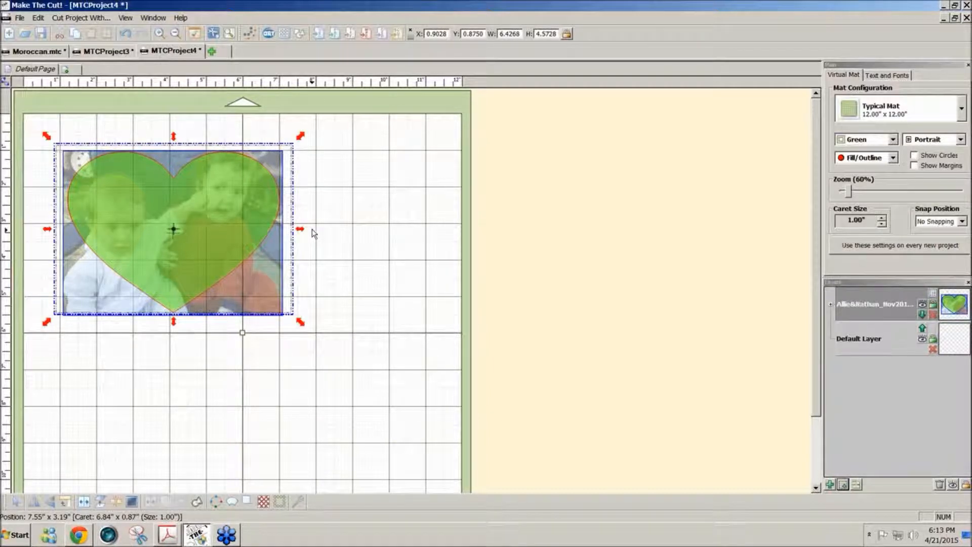
left_click_drag(48, 229, 45, 230)
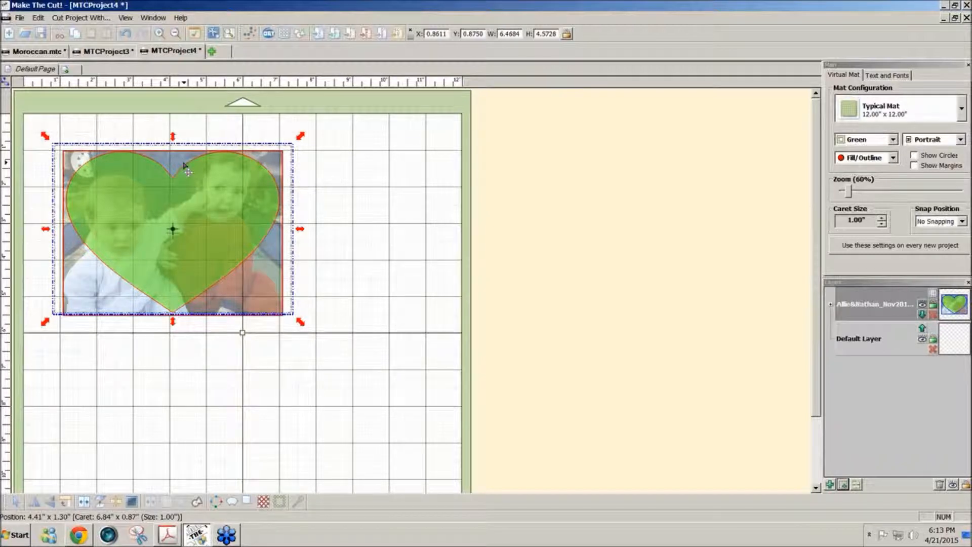
left_click_drag(172, 137, 169, 137)
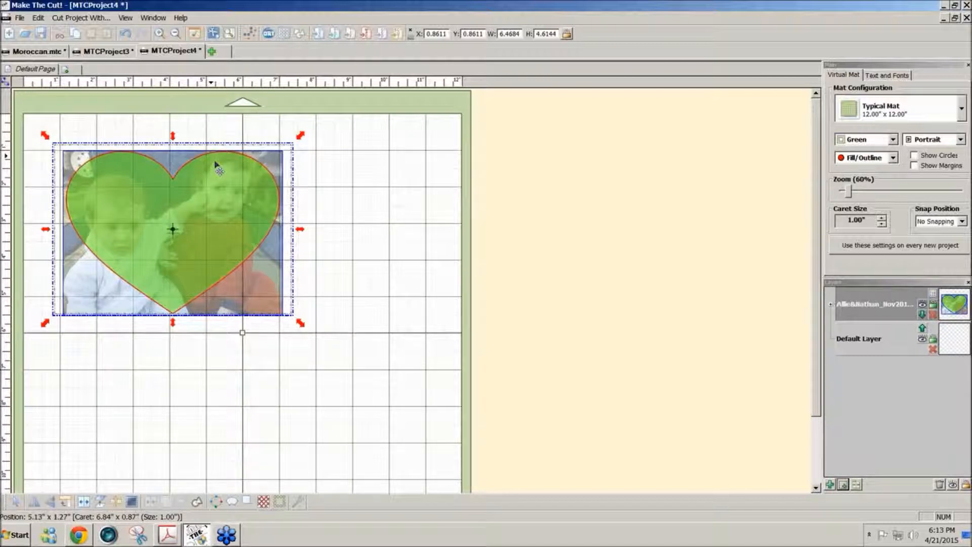
left_click(348, 304)
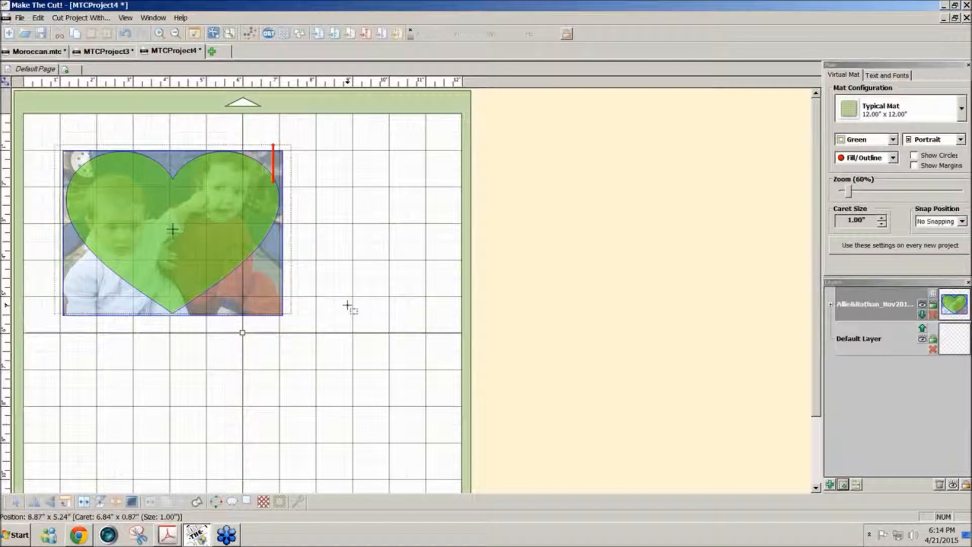
Step: Duplicate the heart and move the copy to the empty area beside the photo, partly off the mat
left_click(200, 272)
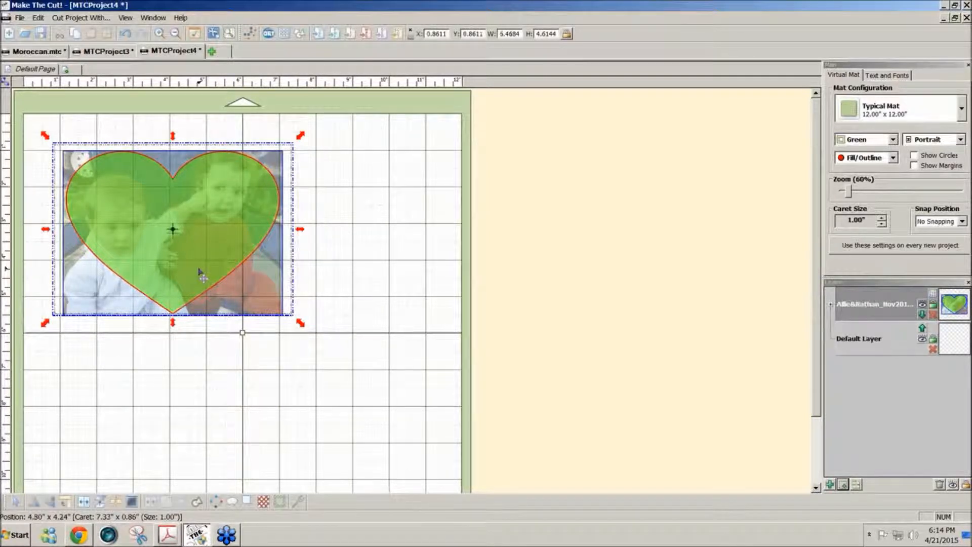
left_click(199, 269)
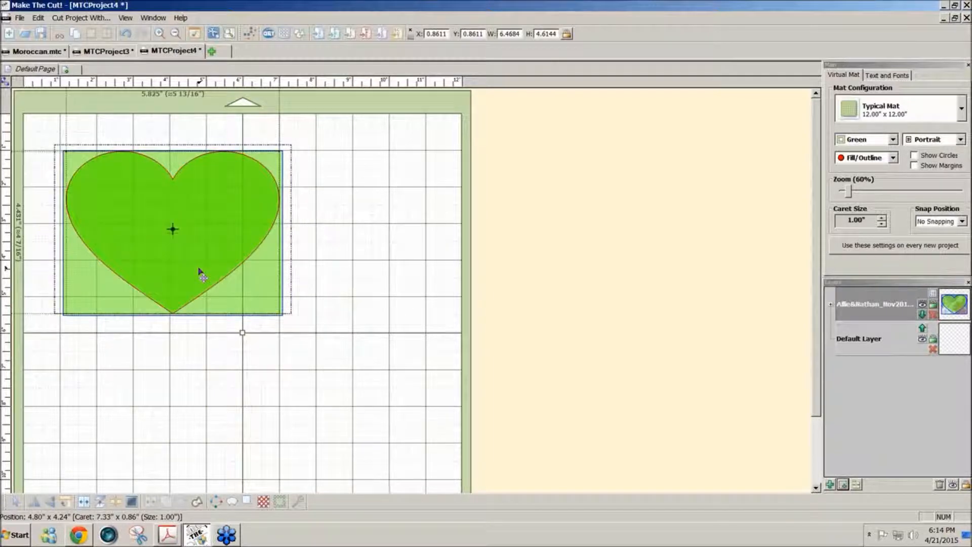
left_click_drag(199, 270, 446, 263)
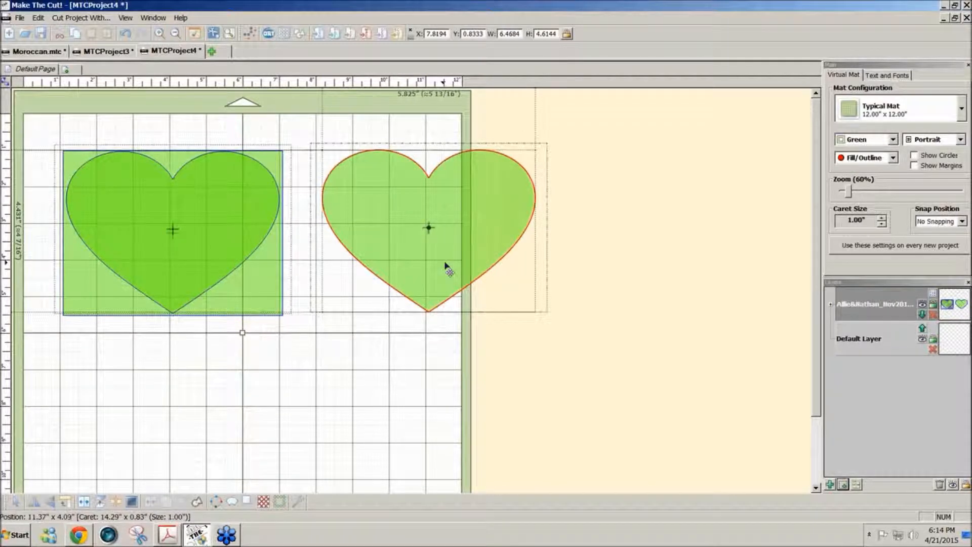
left_click_drag(445, 263, 534, 265)
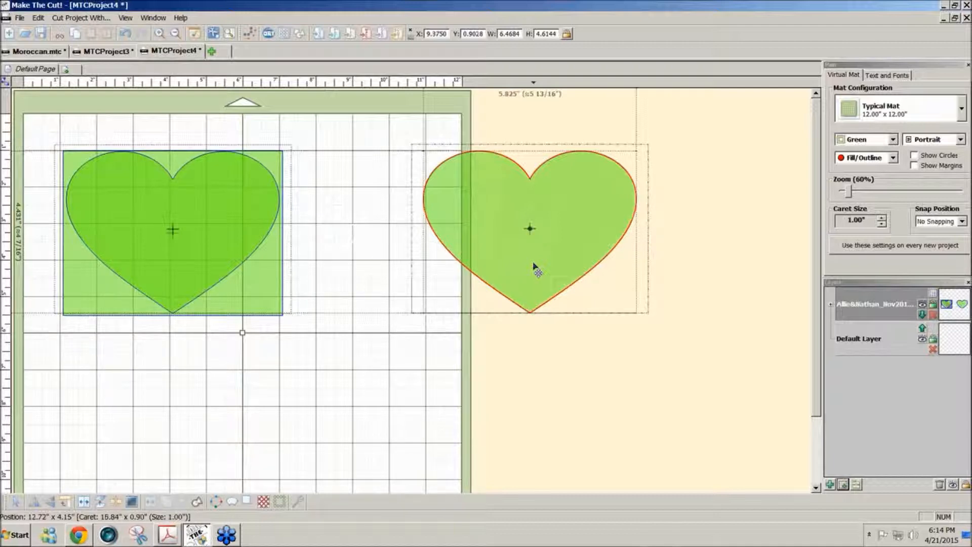
left_click_drag(534, 265, 534, 265)
Step: Put the photo on a new layer of its own and set the mat's color scheme to Contrast
left_click(267, 309)
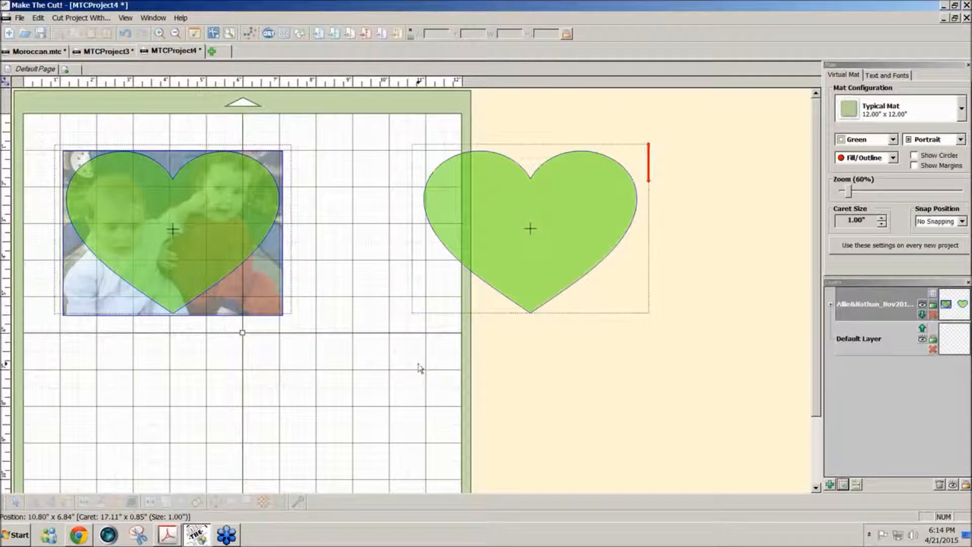
left_click(843, 484)
left_click(895, 141)
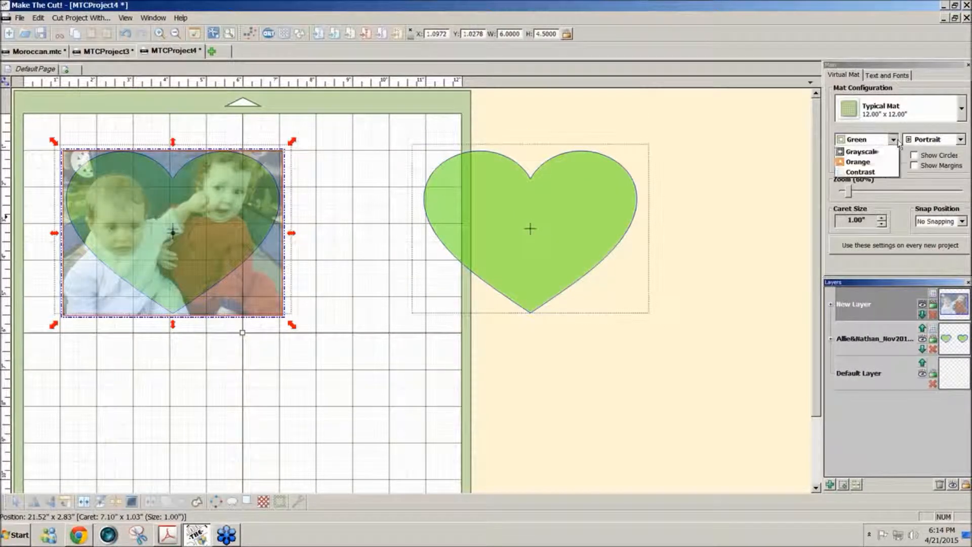
left_click(864, 223)
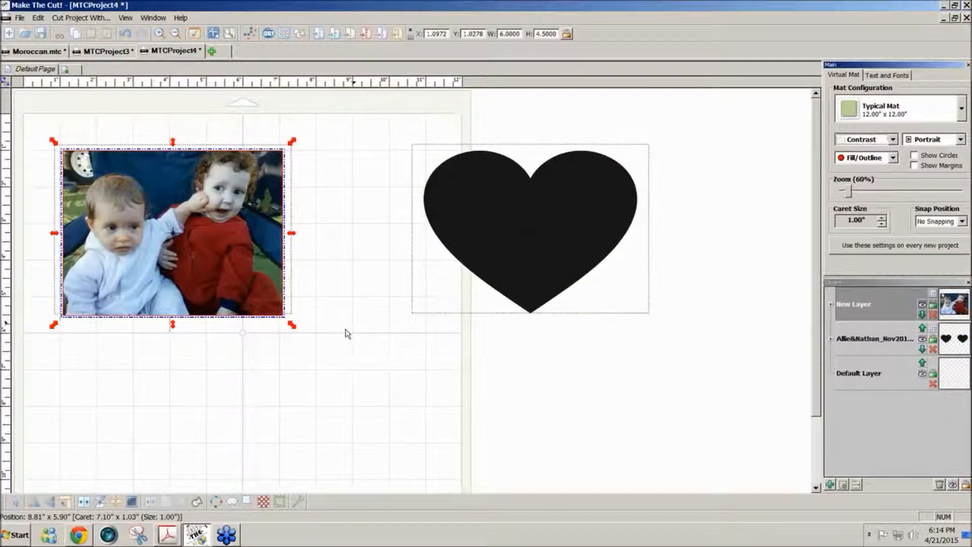
Step: Join the photo with its overlapping heart and break them apart, placing the photo-filled heart above the full photo
left_click(351, 353)
left_click_drag(351, 352, 23, 107)
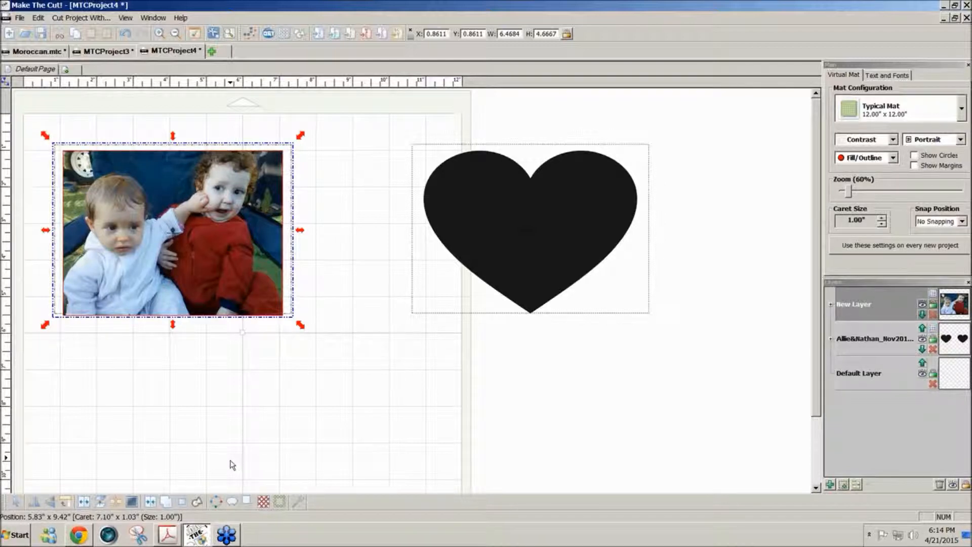
left_click(150, 502)
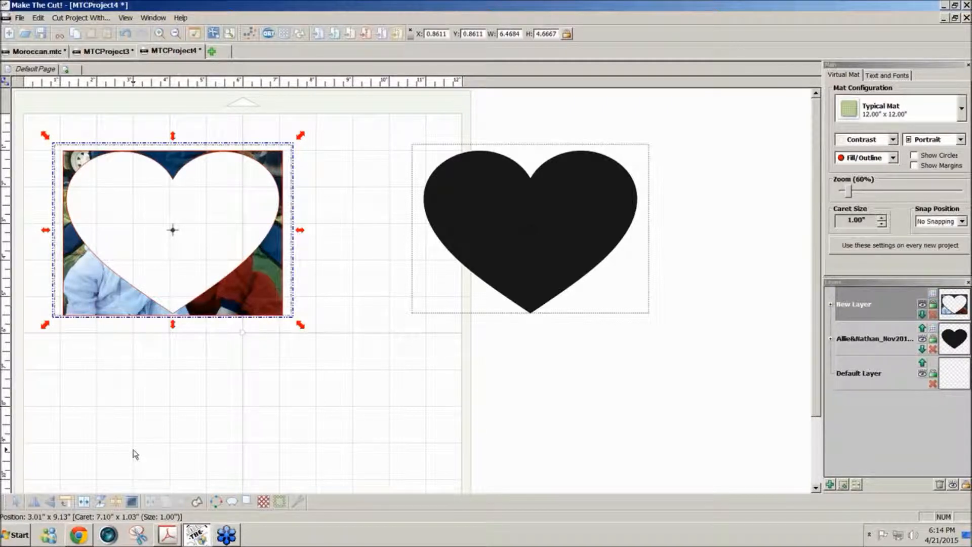
left_click(100, 501)
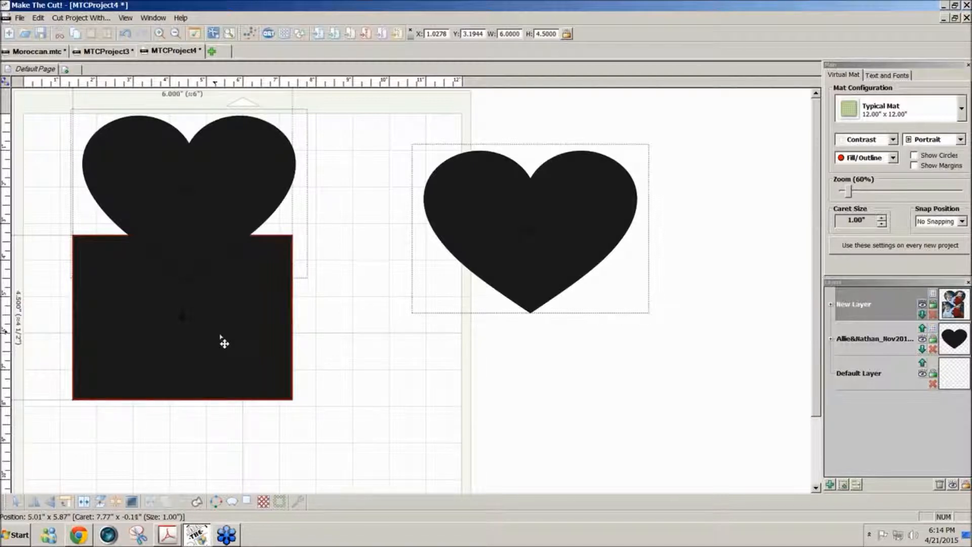
left_click_drag(224, 341, 169, 372)
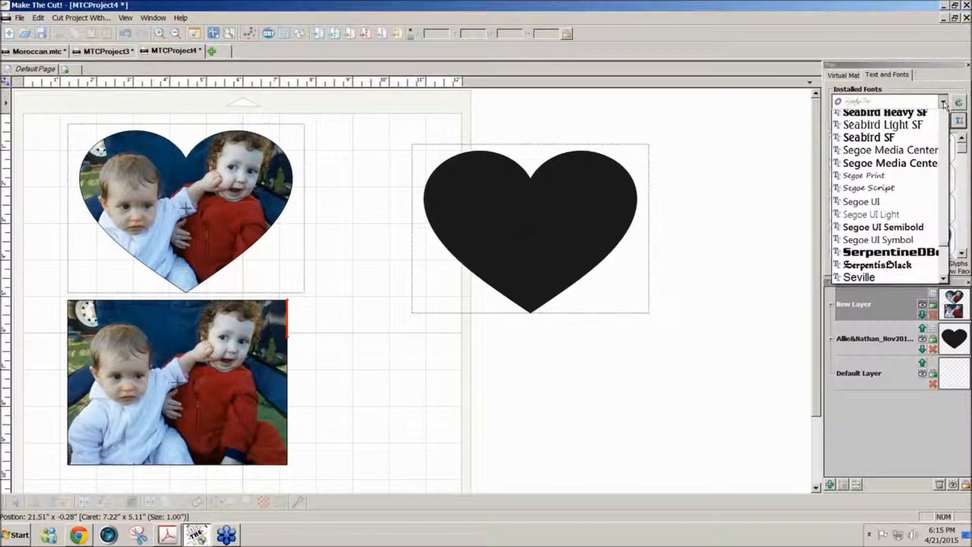
Step: Choose the Baby Kruffy font from the installed fonts for new lettering
left_click_drag(944, 272, 953, 246)
key("b")
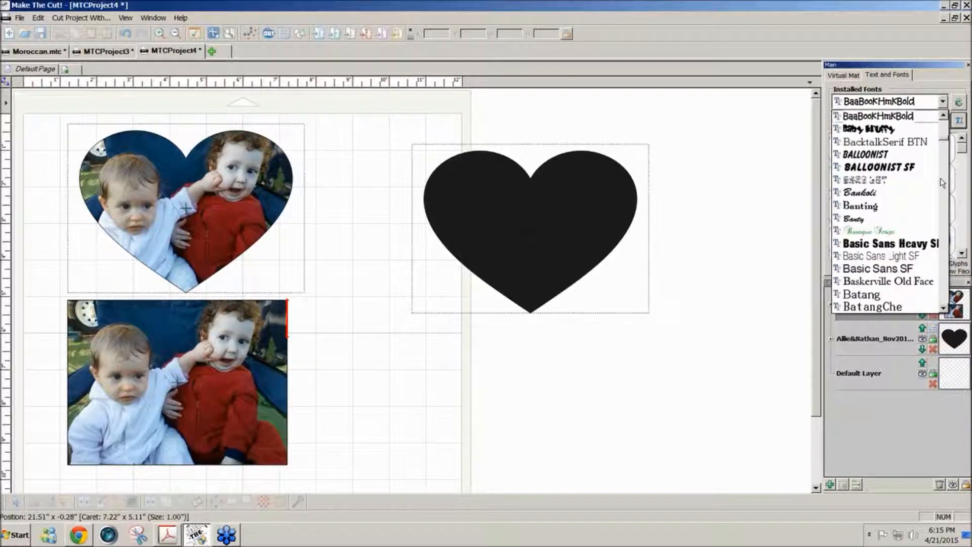
left_click(943, 297)
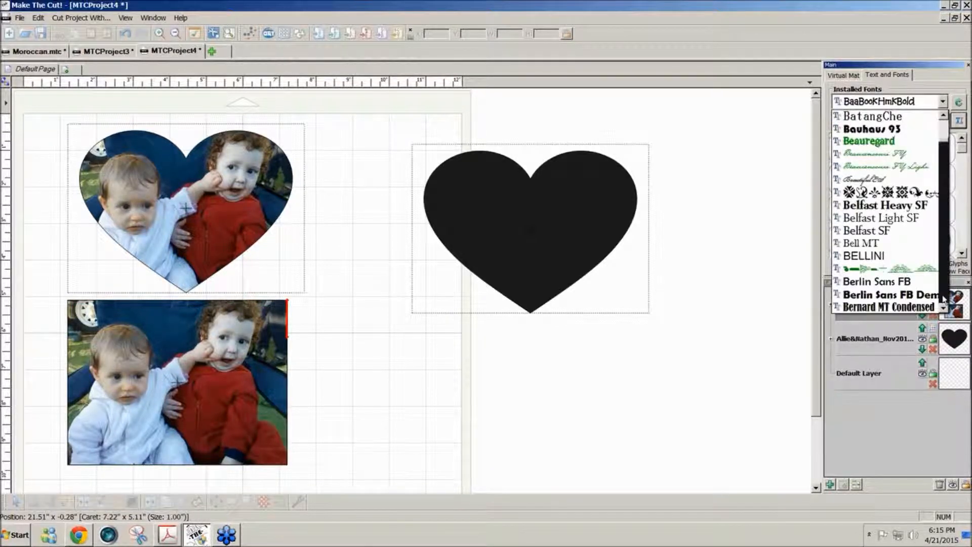
left_click(943, 300)
scroll(937, 284, "down", 2)
scroll(911, 203, "up", 12)
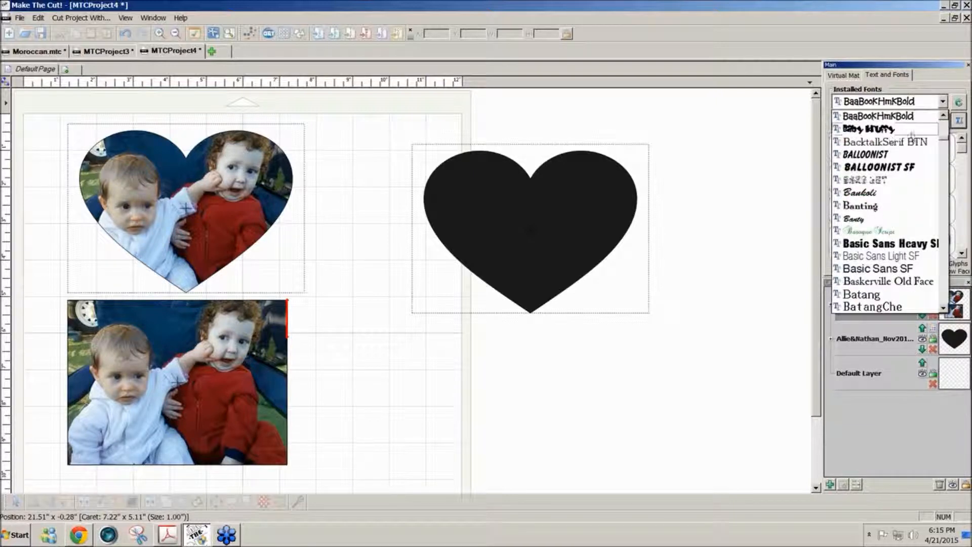
left_click(892, 129)
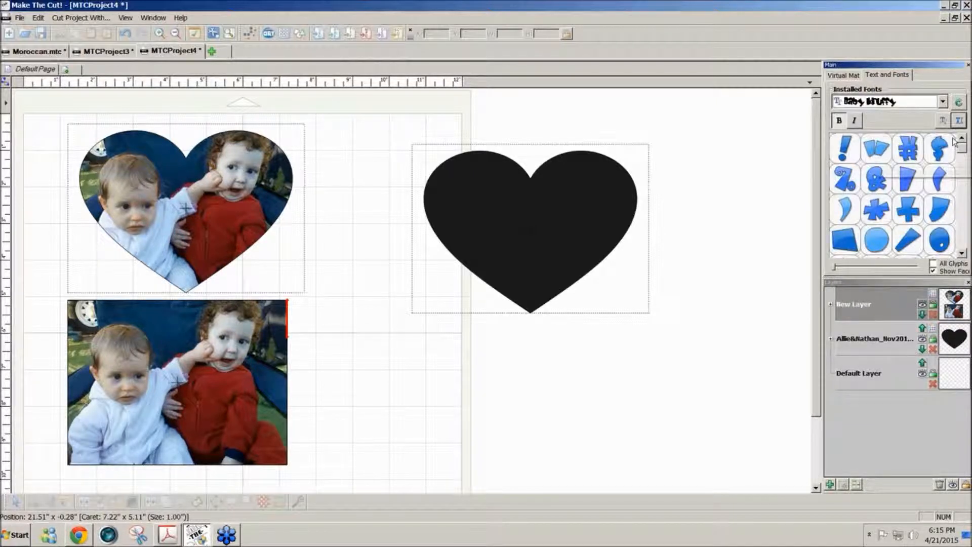
Step: Add a text group reading "Cousins" in the Baby Kruffy font
left_click(959, 122)
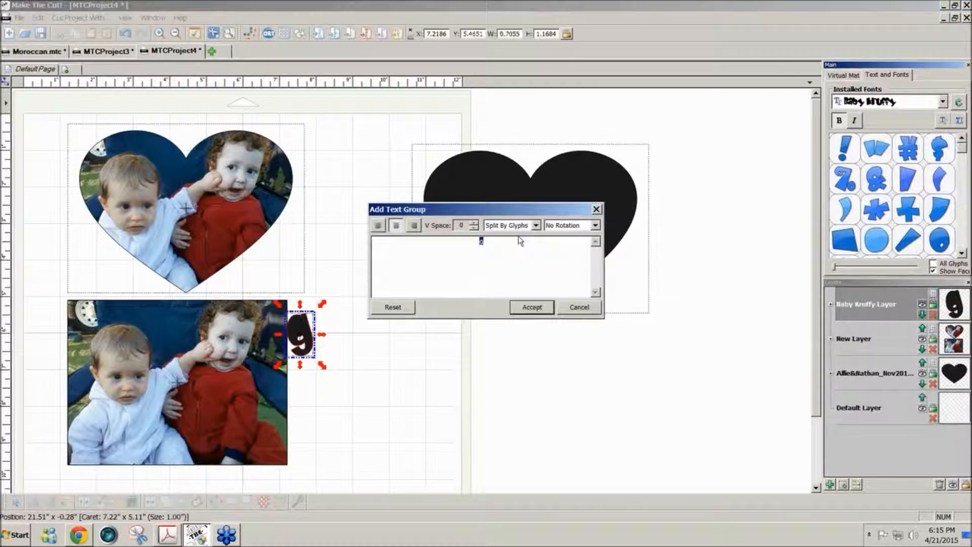
type("c")
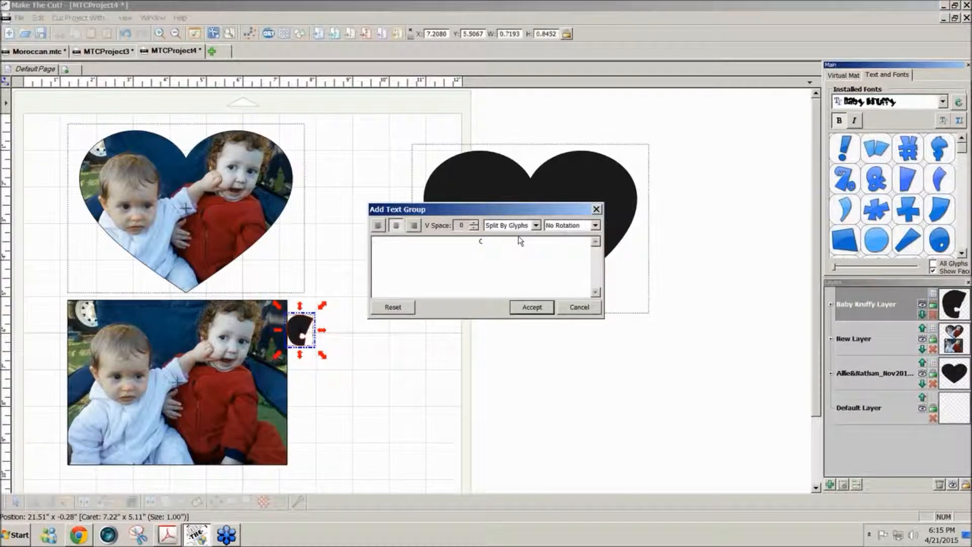
type("ousin")
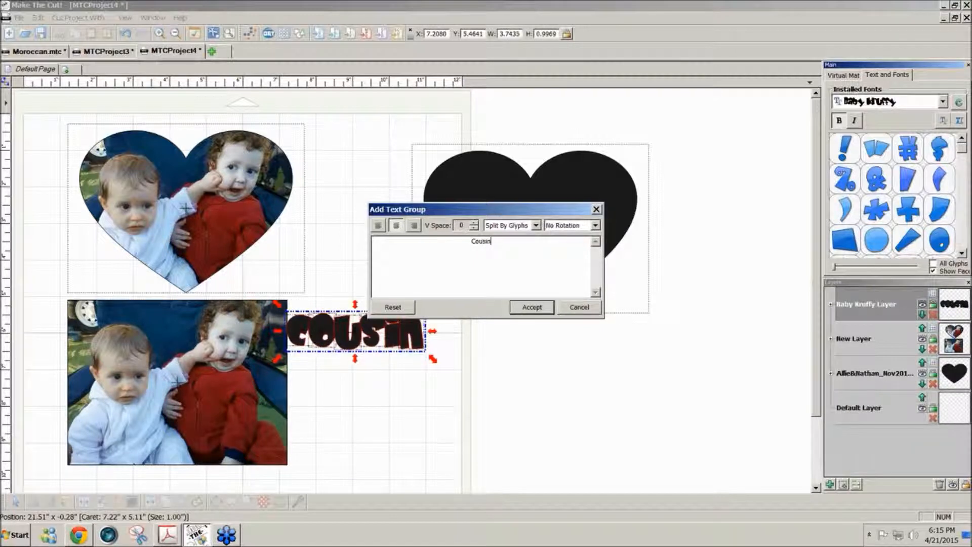
type("s")
left_click(534, 308)
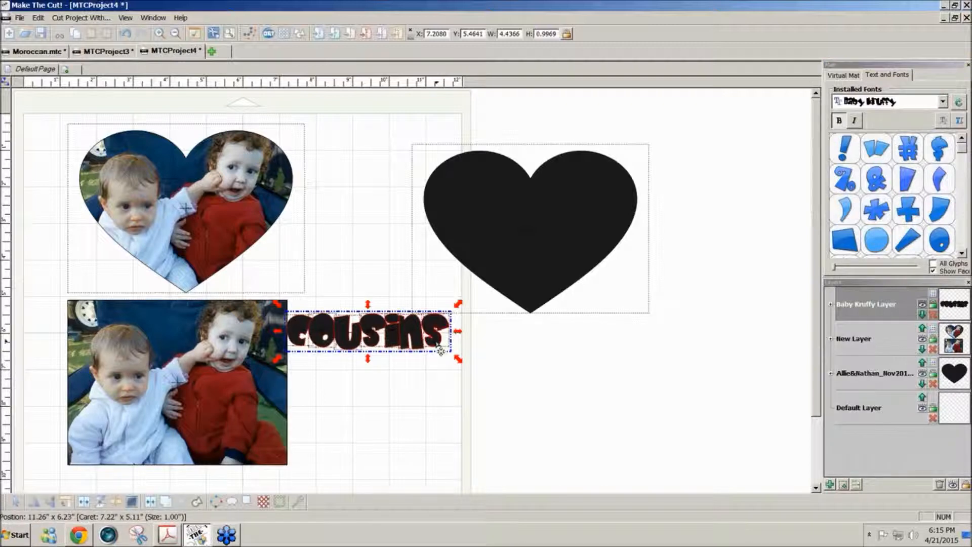
Step: Place the "Cousins" lettering across the lower part of the full photo and stretch it to about 5.73 × 1.17 inches
left_click_drag(440, 349, 450, 361)
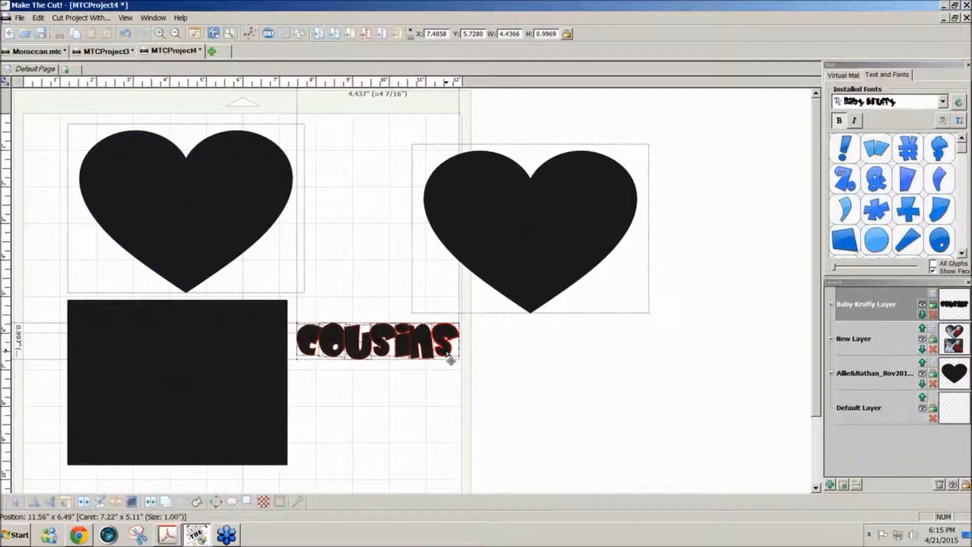
left_click_drag(451, 360, 457, 363)
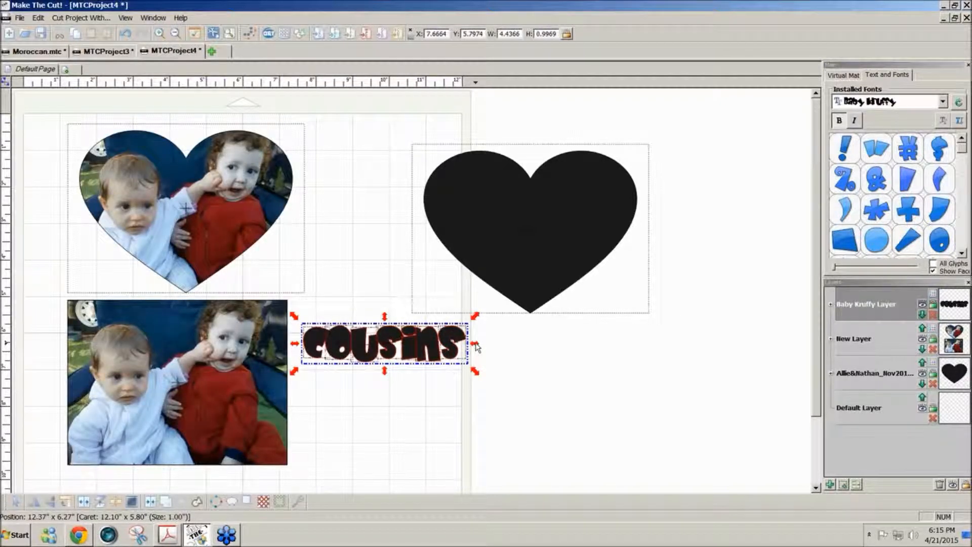
mouse_move(476, 347)
left_mouse_down()
mouse_move(495, 348)
mouse_move(480, 352)
left_mouse_up()
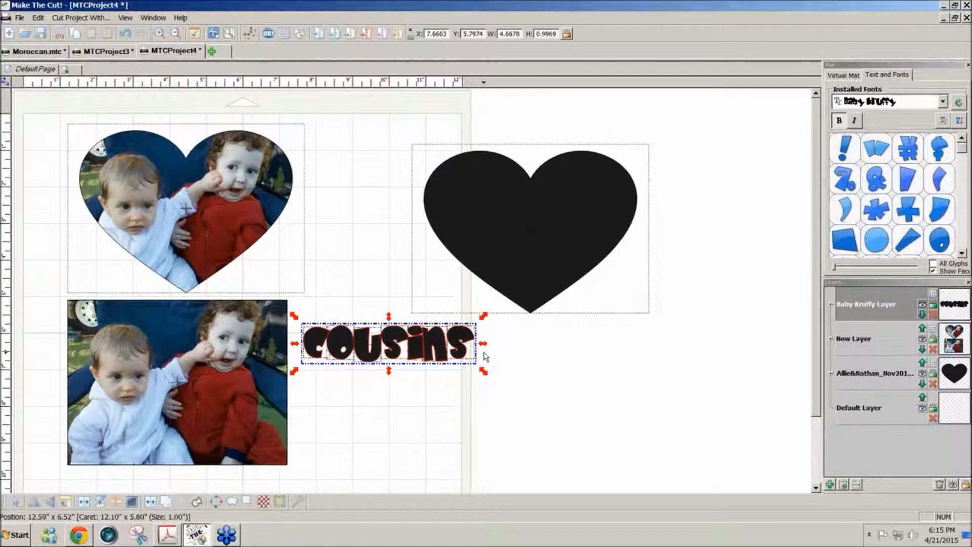
left_click_drag(484, 344, 229, 445)
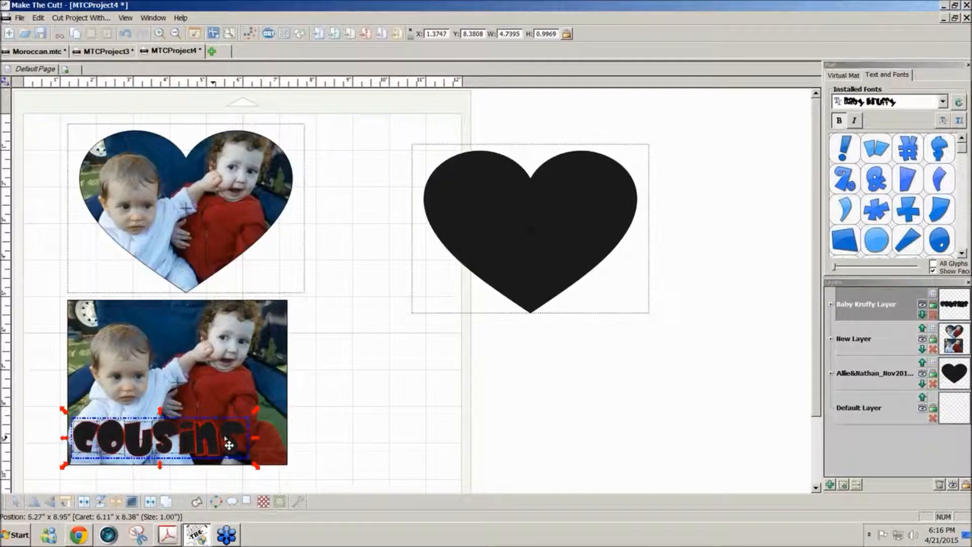
mouse_move(258, 415)
left_mouse_down()
mouse_move(252, 409)
mouse_move(267, 406)
left_mouse_up()
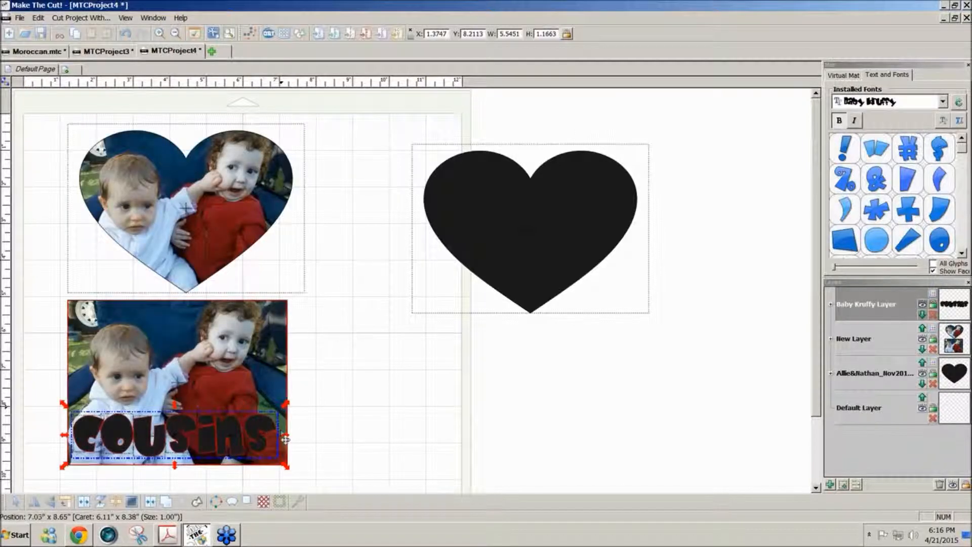
left_click_drag(286, 438, 292, 439)
Step: Put the full photo on a new layer of its own and join it with the overlapping "Cousins" lettering
left_click(274, 395)
left_click(844, 487)
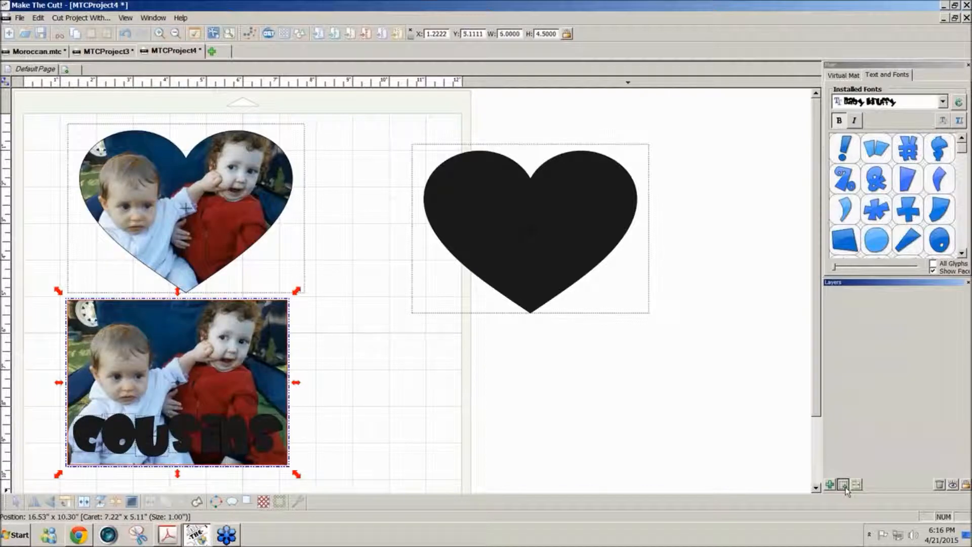
left_click_drag(324, 483, 10, 264)
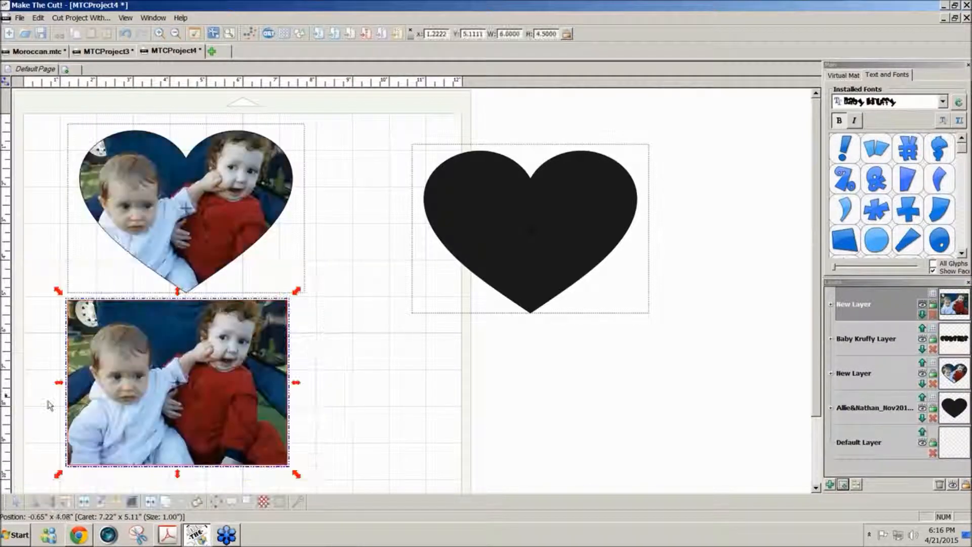
left_click(100, 503)
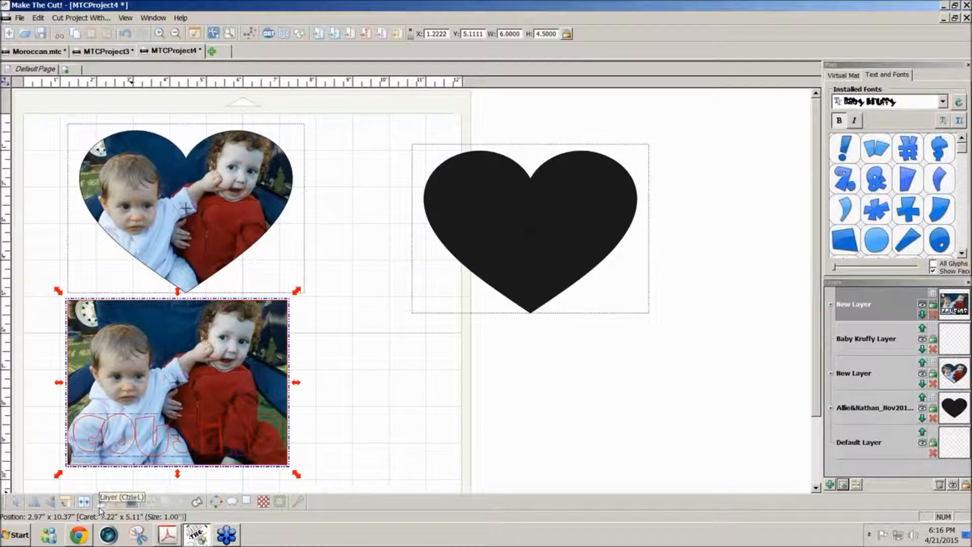
Step: Break the joined photo and lettering apart, moving the photo off the mat and the photo-filled lettering directly under the heart
left_click_drag(167, 390, 315, 389)
left_click(499, 420)
left_click(381, 383)
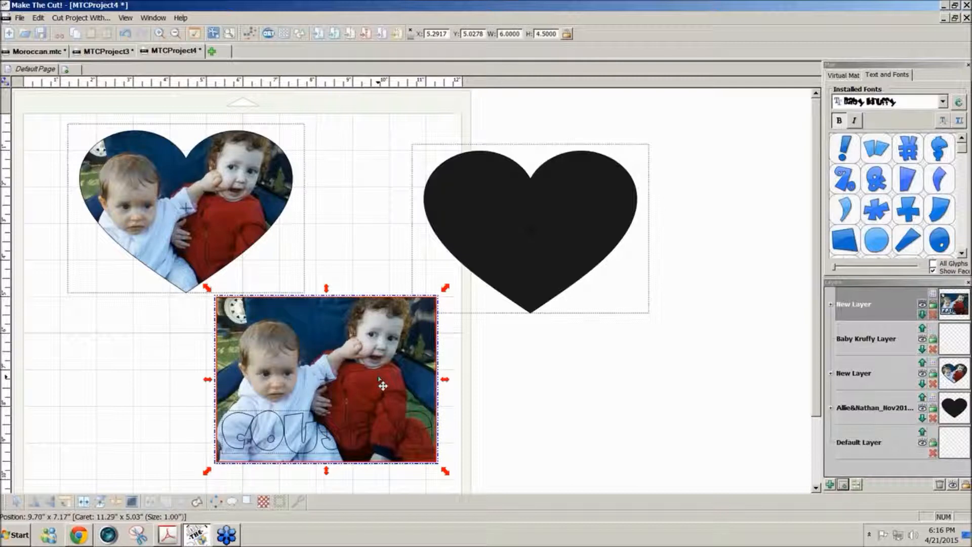
left_click_drag(383, 385, 584, 391)
left_click_drag(375, 441, 241, 325)
Step: Center the photo-filled heart and "Cousins" lettering horizontally on each other
left_click_drag(324, 389, 7, 94)
key("c")
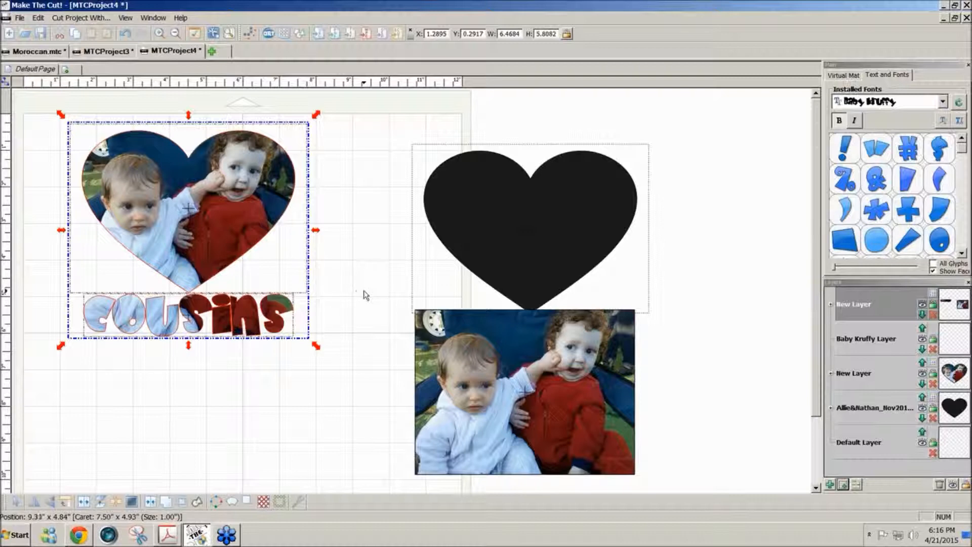
left_click(342, 358)
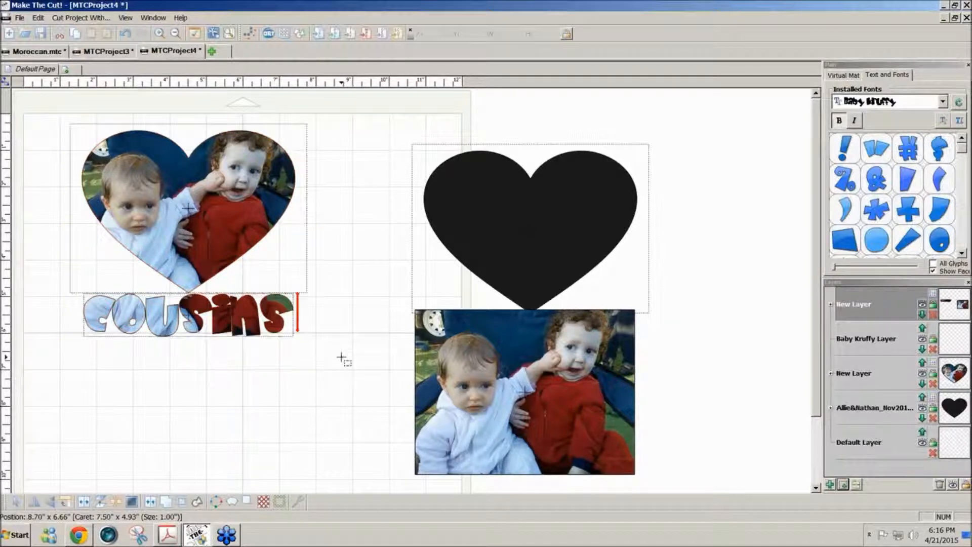
Step: Move the photo-filled lettering farther below the heart and generate a 0.1-inch shadow layer for it
left_click(105, 297)
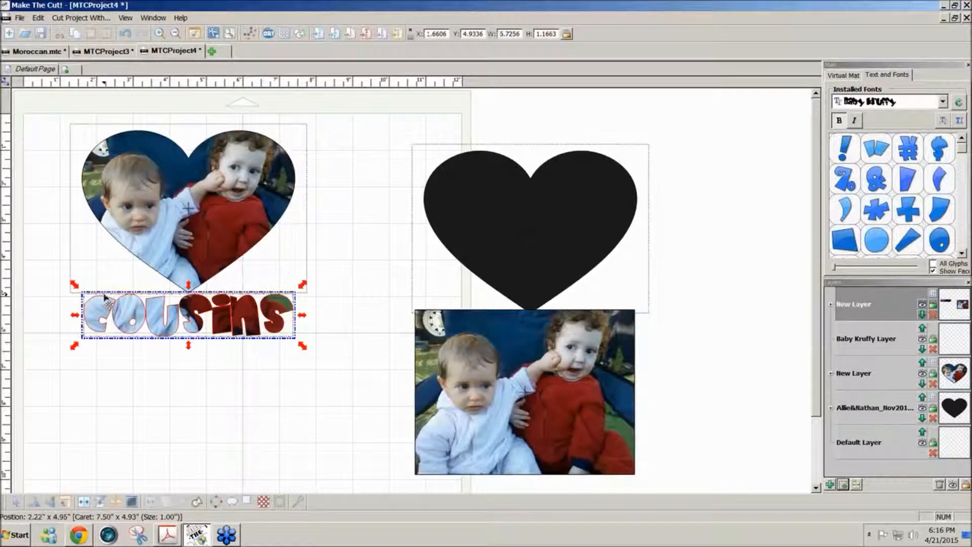
left_click_drag(104, 297, 110, 337)
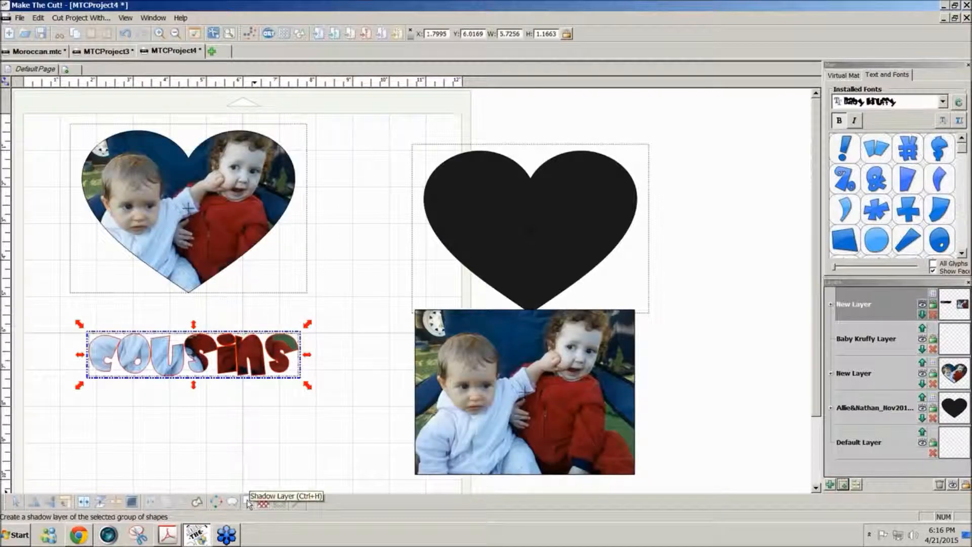
left_click(248, 502)
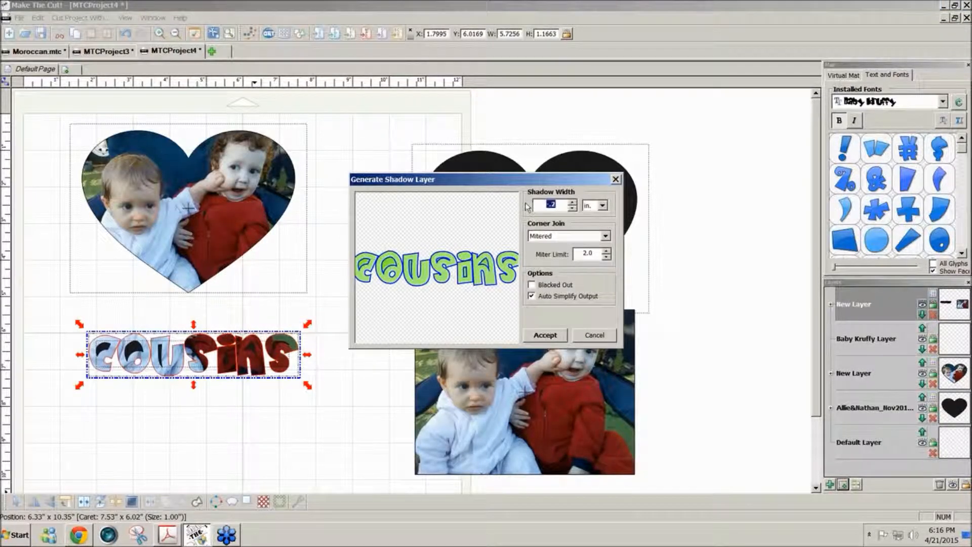
type(".1")
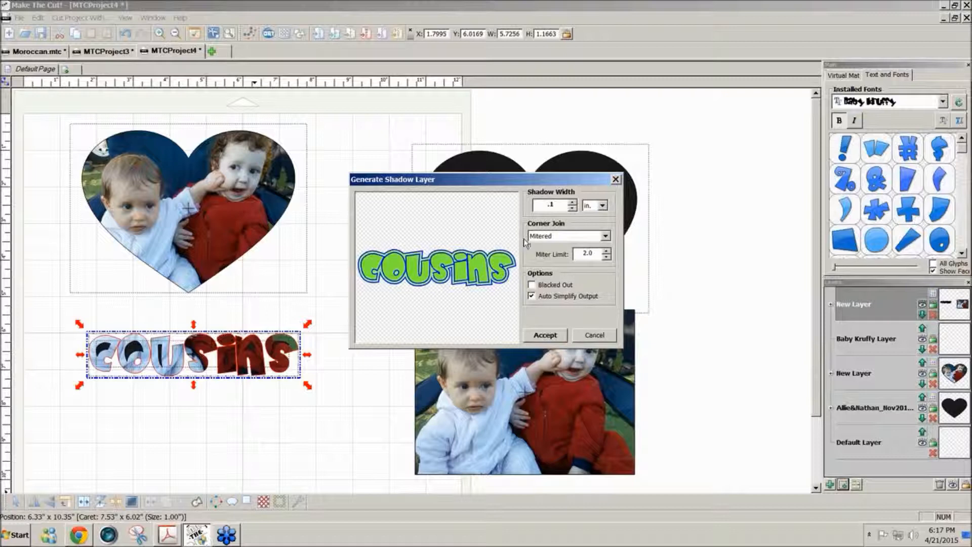
left_click(544, 343)
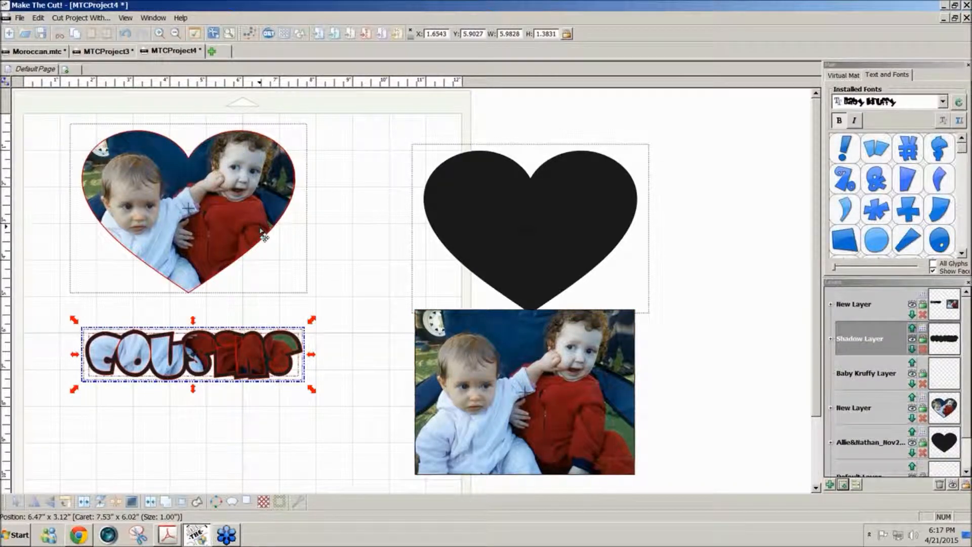
Step: Generate a shadow layer for the photo-filled heart and color that shadow dark red
left_click(262, 234)
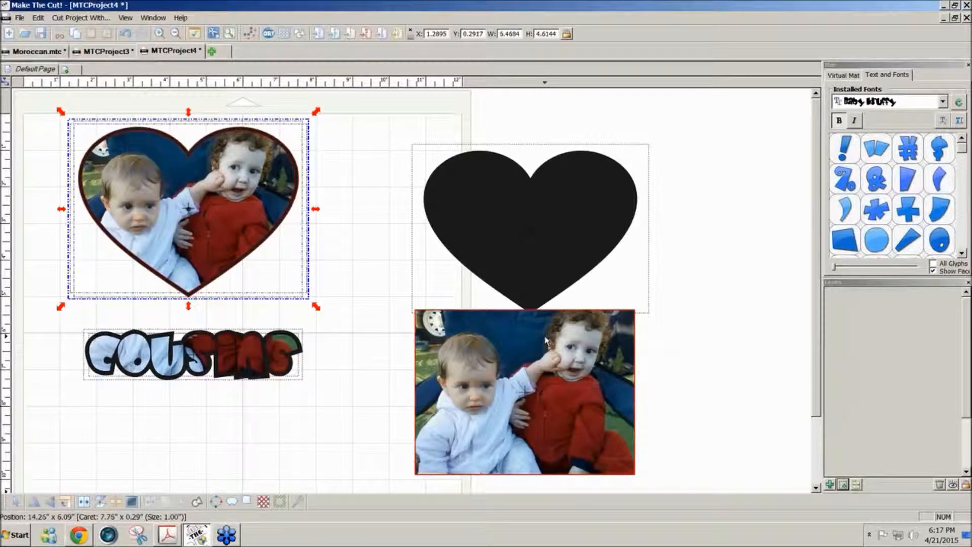
left_click(247, 264)
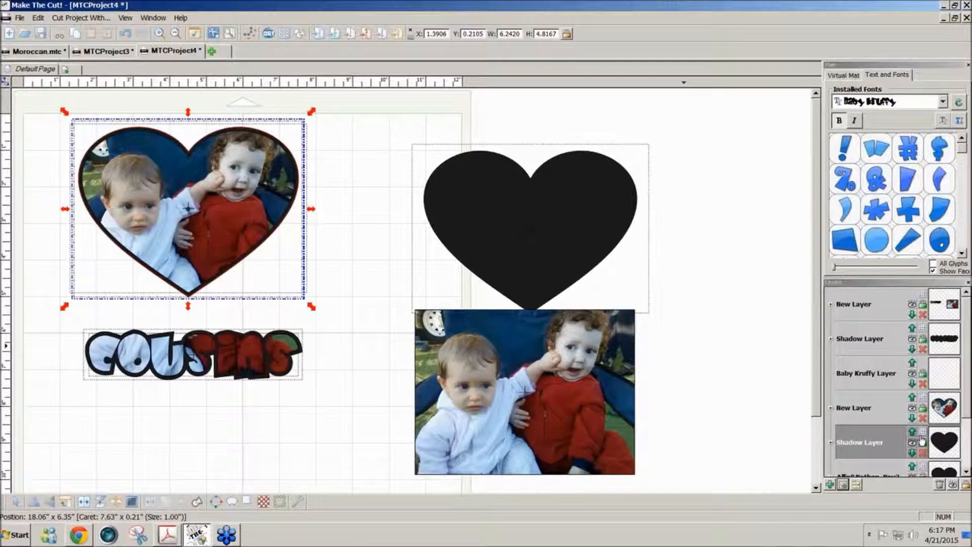
left_click(943, 442)
left_click(908, 445)
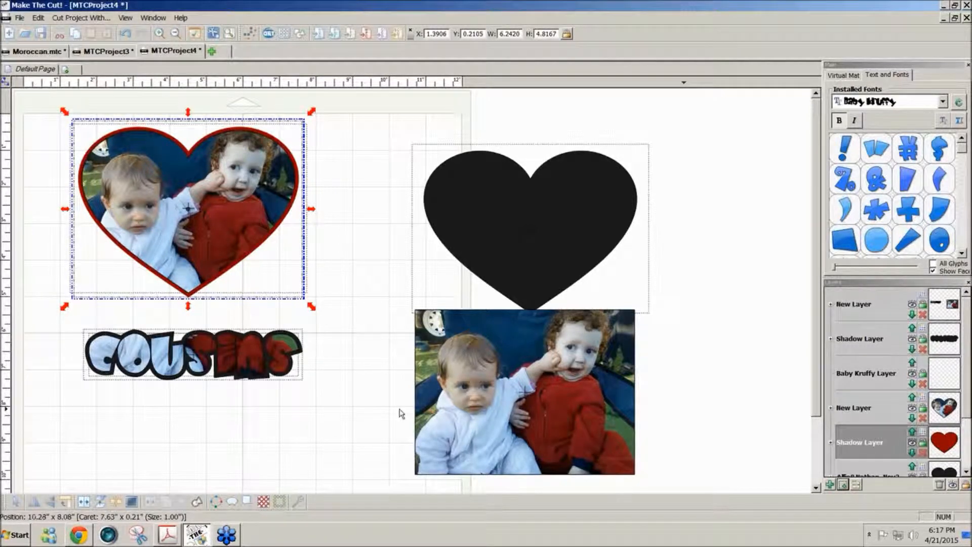
Step: Put the lettering's shadow on a new layer, color it dark red, and send it behind the photo-filled letters
left_click(284, 378)
left_click(842, 485)
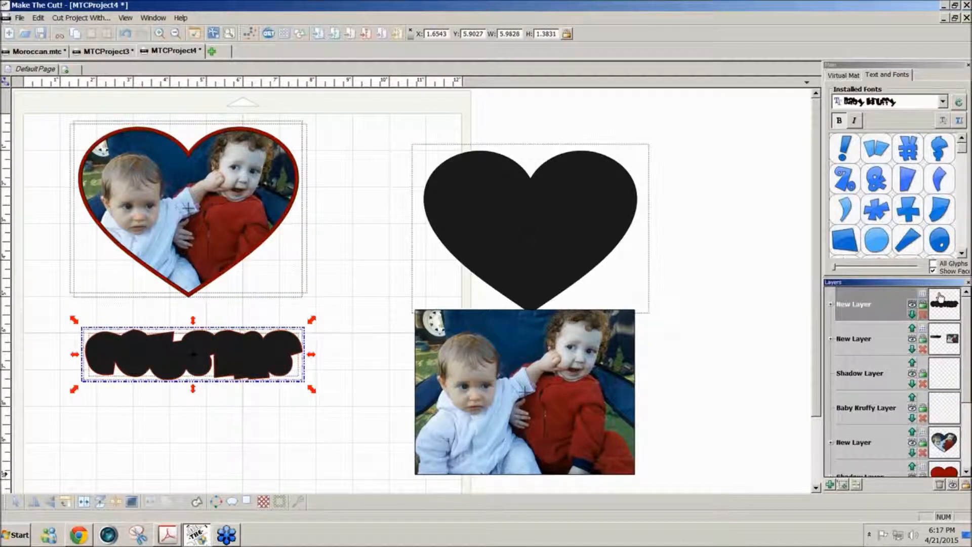
left_click(940, 297)
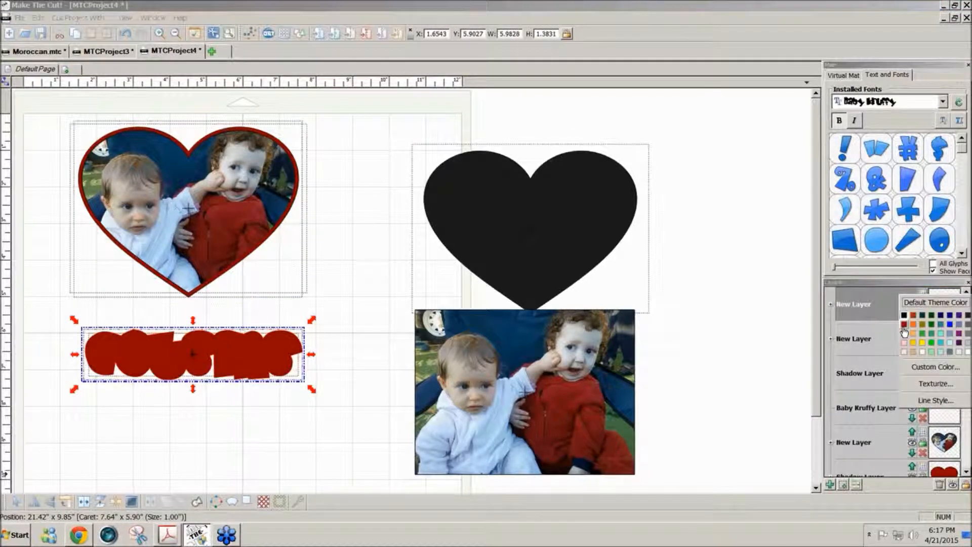
left_click(904, 327)
right_click(882, 302)
left_click(893, 338)
left_click(353, 423)
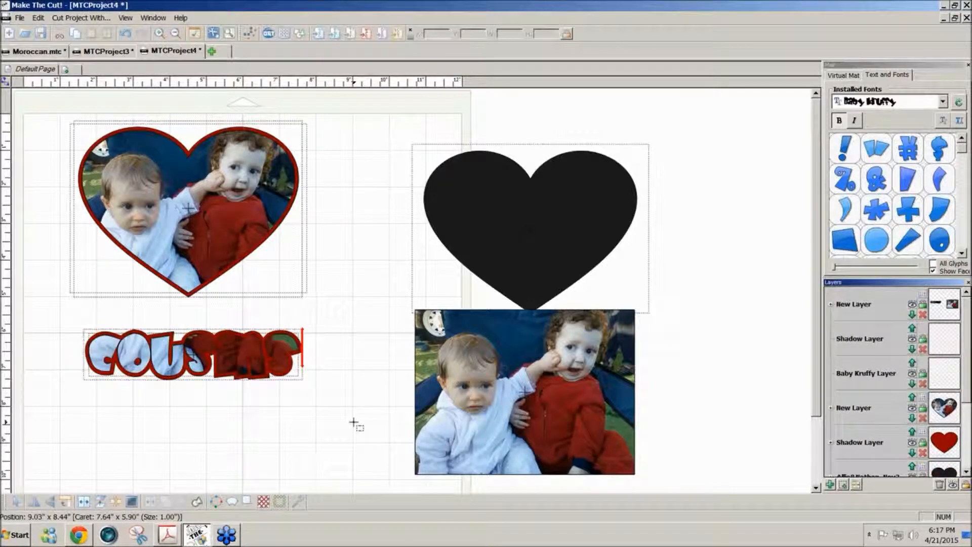
Step: Move the "Cousins" lettering together with its red shadow up to sit just beneath the heart's point
left_click_drag(354, 422, 68, 296)
left_click_drag(212, 358, 214, 332)
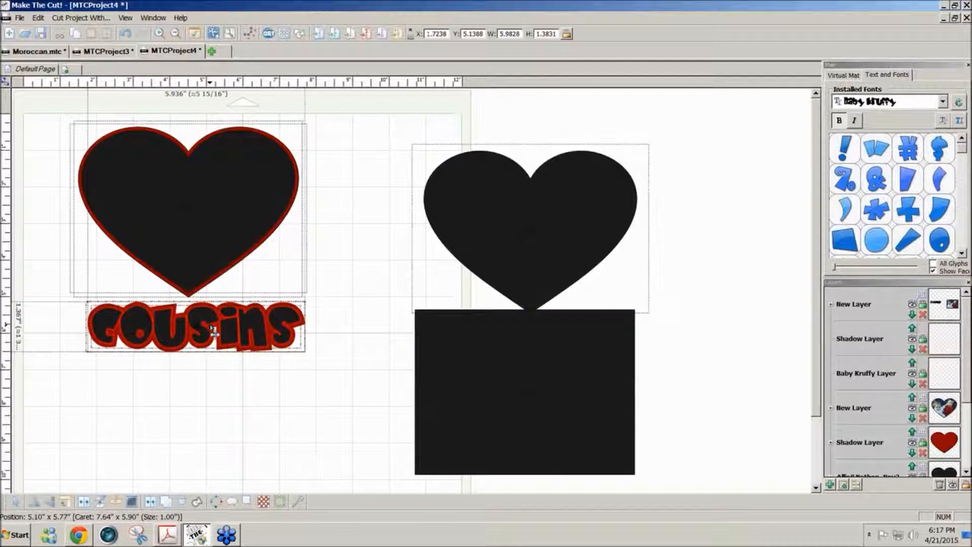
left_click(317, 346)
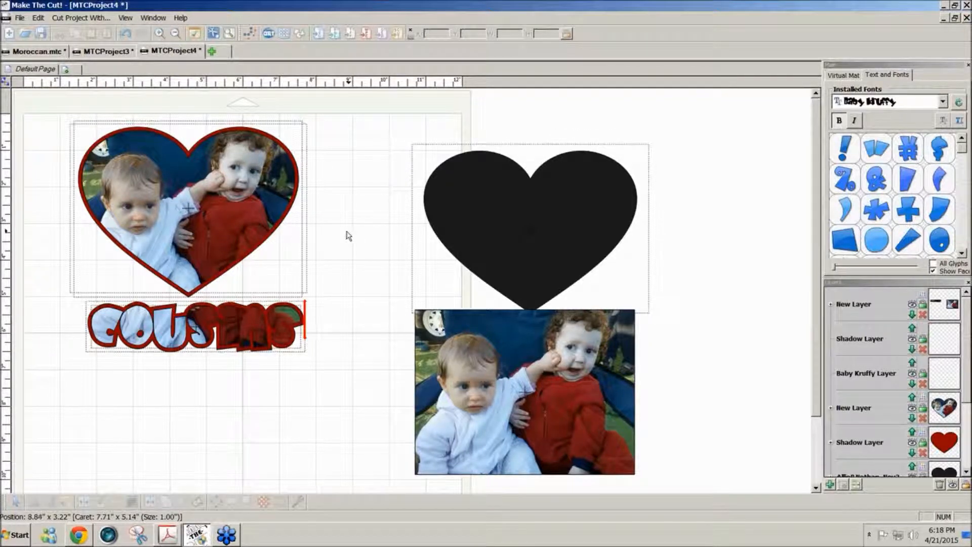
Step: Turn on the paper outline on the mat in the print options, then check the design with its registration marks in print preview
left_click(21, 20)
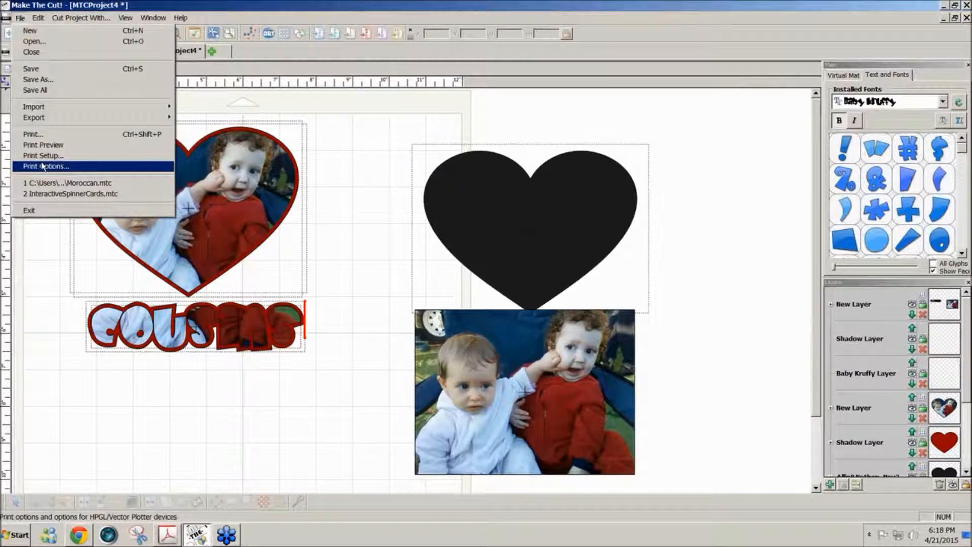
left_click(43, 166)
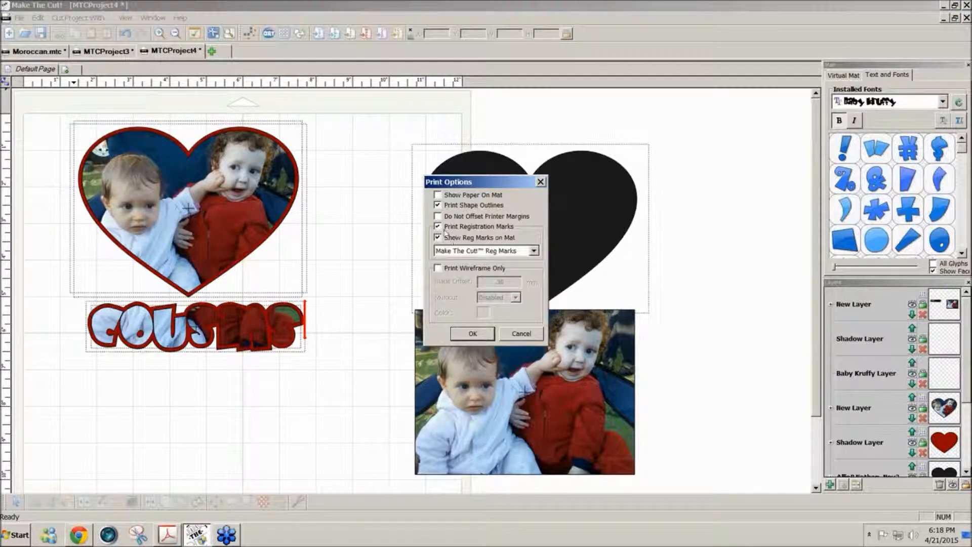
left_click(438, 195)
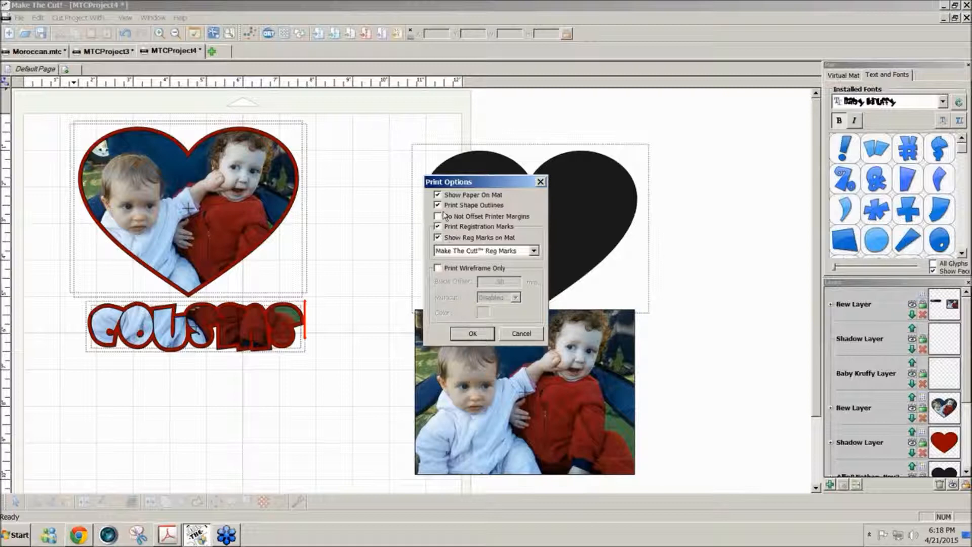
mouse_move(458, 223)
left_click(468, 333)
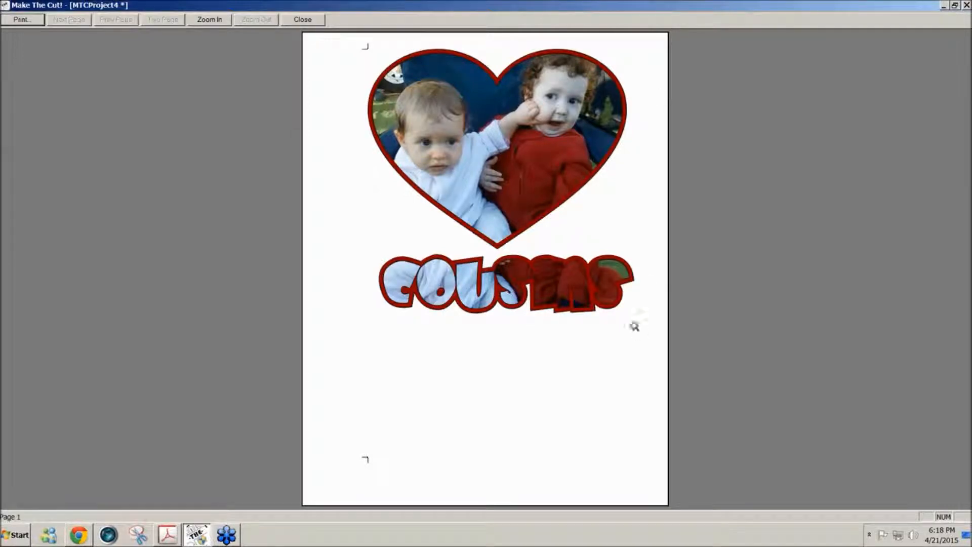
left_click(306, 20)
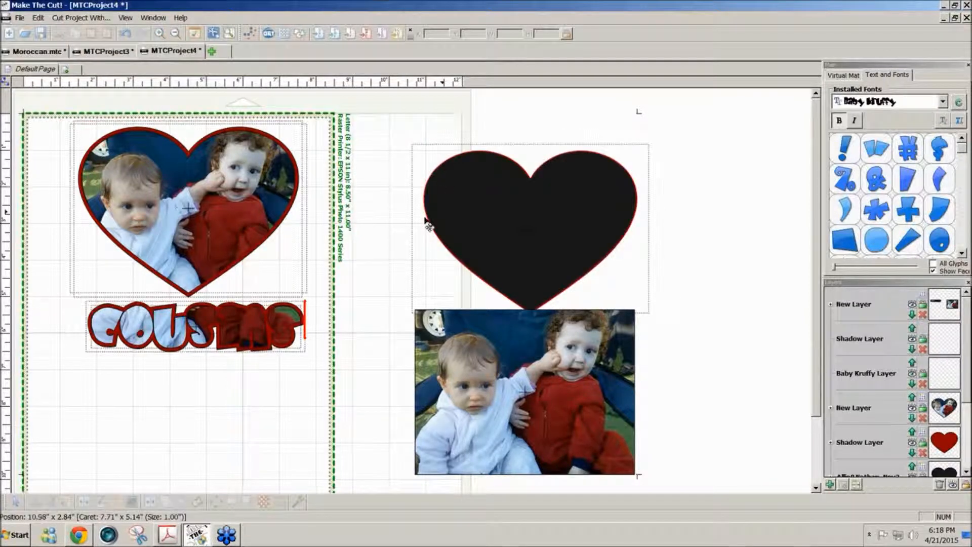
Step: Turn off both the paper outline on the mat and the printing of registration marks in the print options
left_click(20, 19)
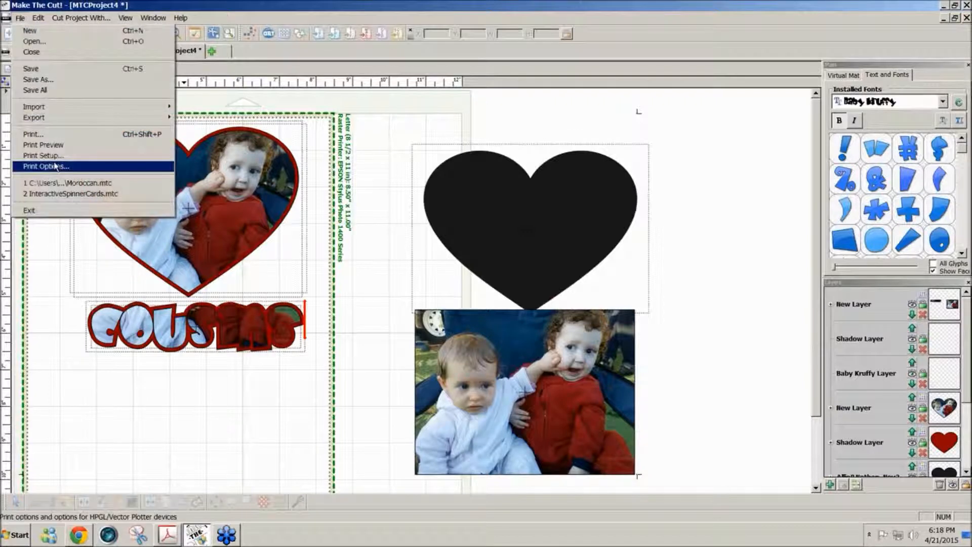
left_click(54, 169)
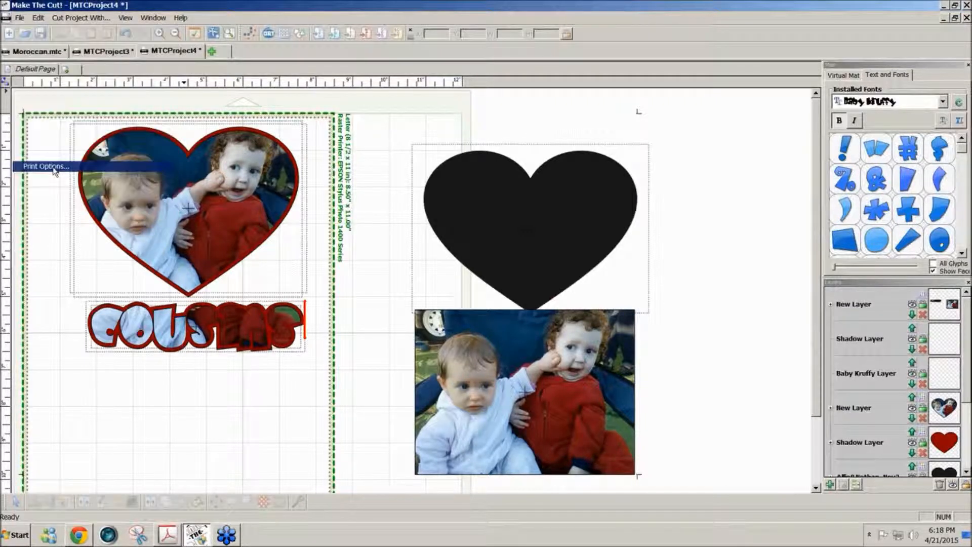
left_click(438, 196)
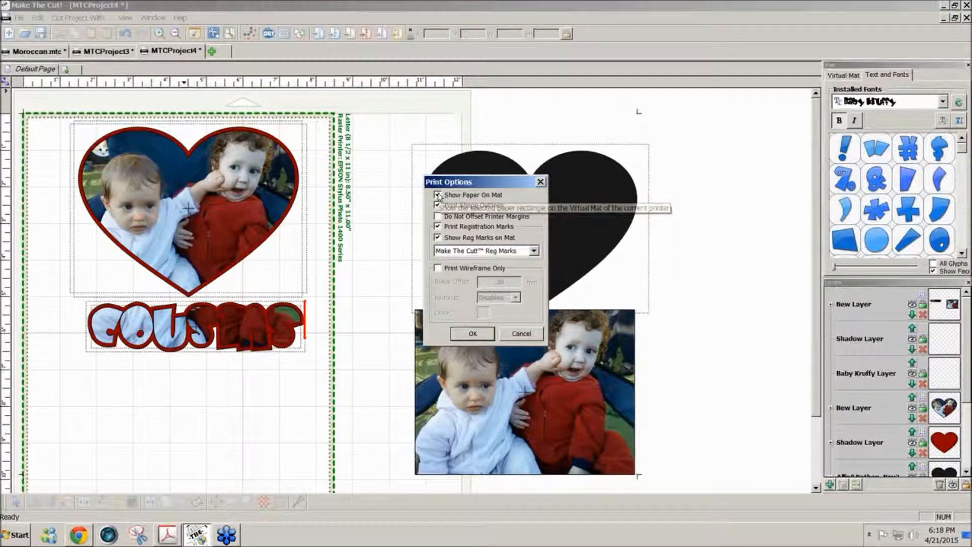
left_click(437, 227)
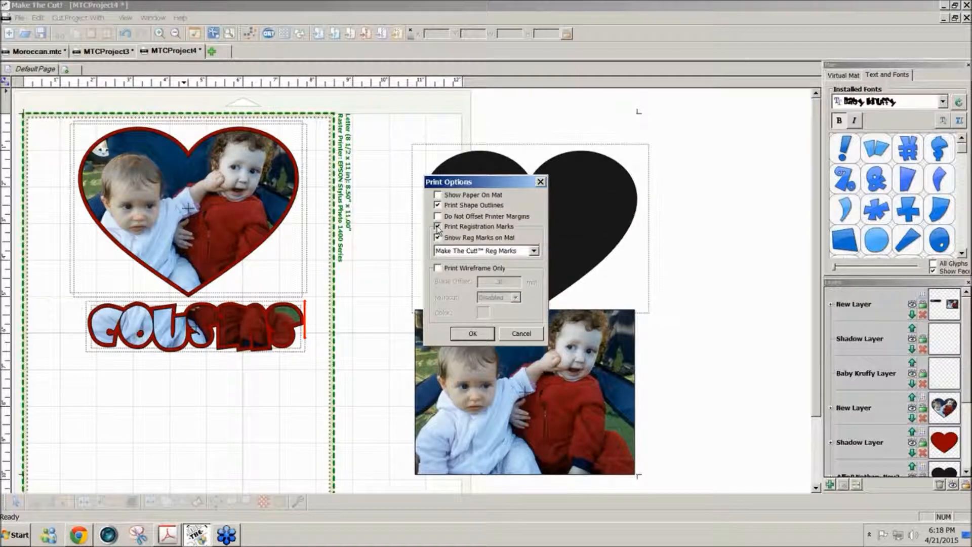
left_click(467, 331)
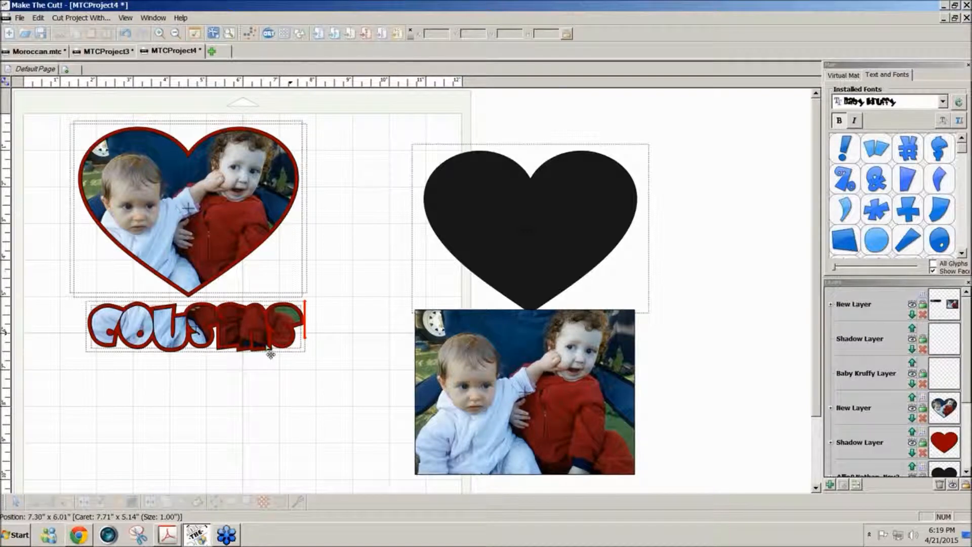
Step: Switch to Chrome and open the 04_Advanced_Lessons folder in the MTC Tutorials Yahoo group's files
left_click(79, 537)
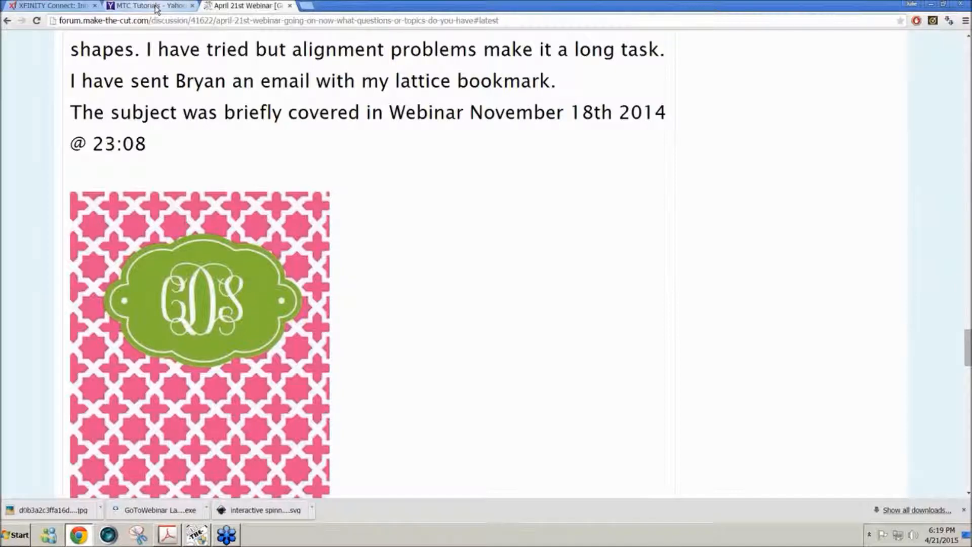
left_click(156, 9)
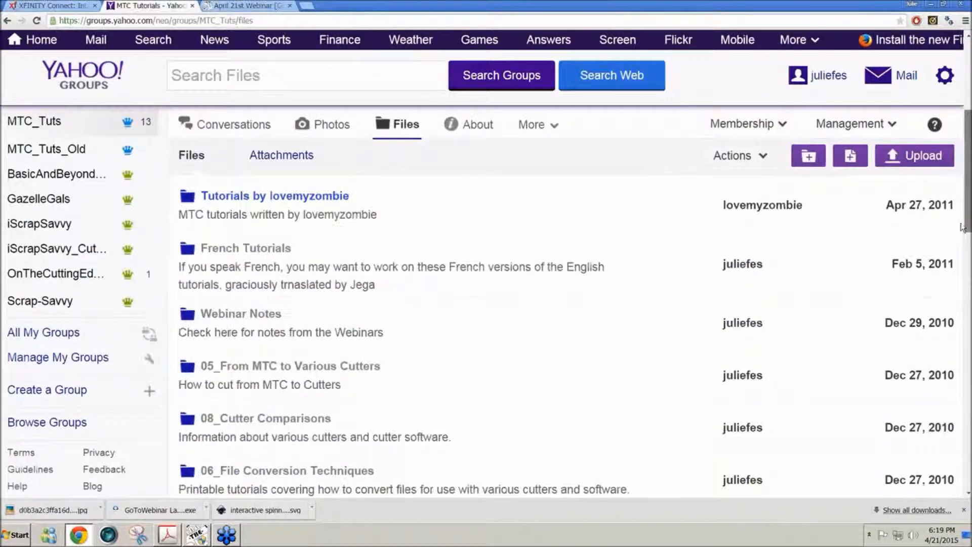
scroll(305, 416, "down", 3)
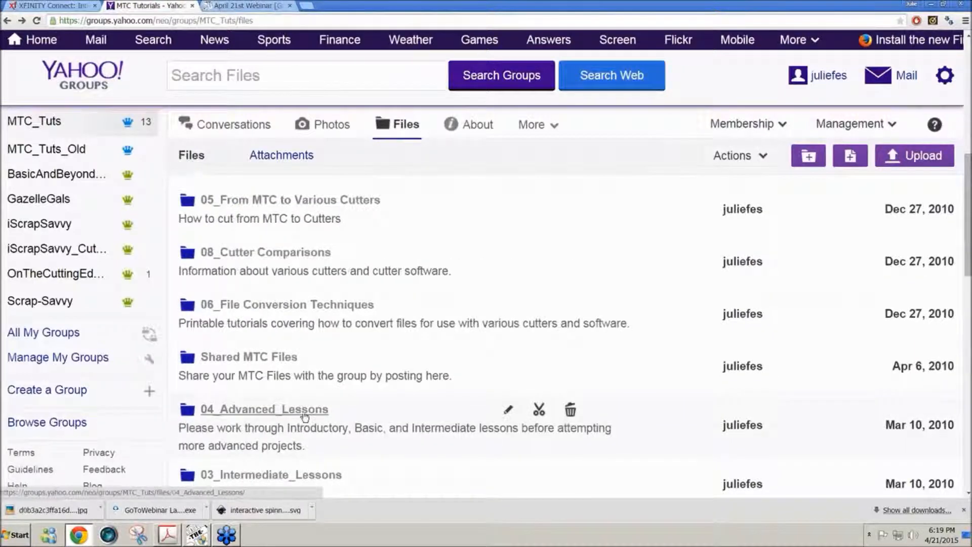
left_click(304, 411)
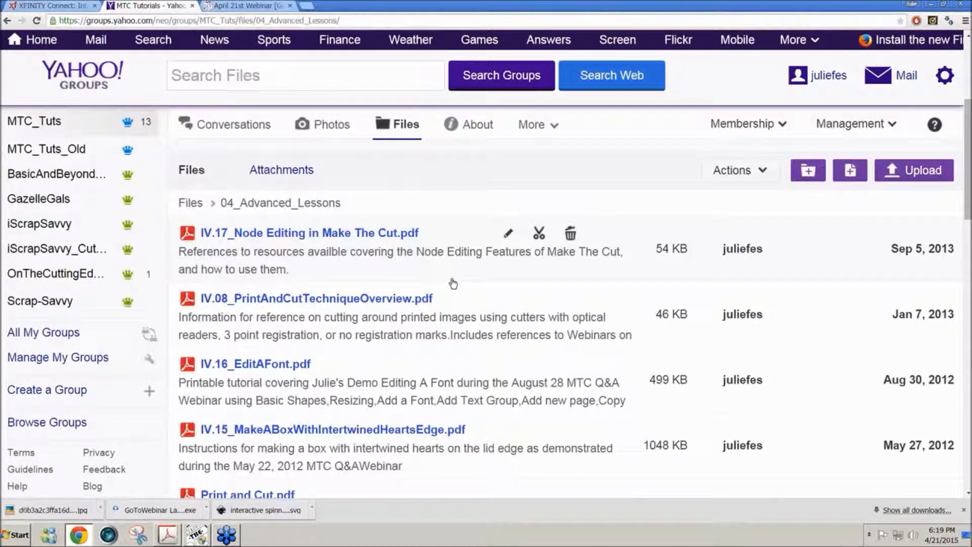
Step: Find IV.09_ImportImagesToPrintAndCut.pdf in the advanced lessons and save it to the Desktop
scroll(546, 364, "down", 1)
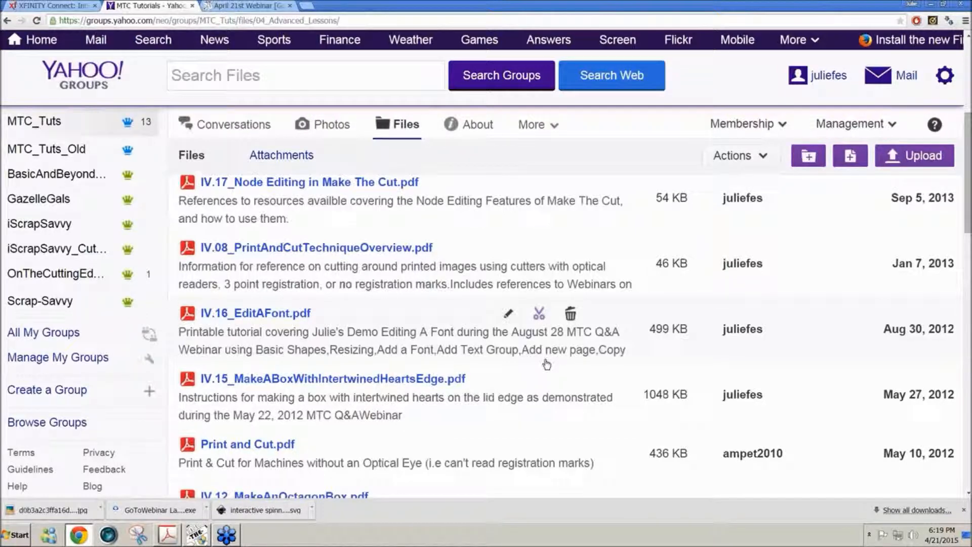
scroll(547, 364, "down", 3)
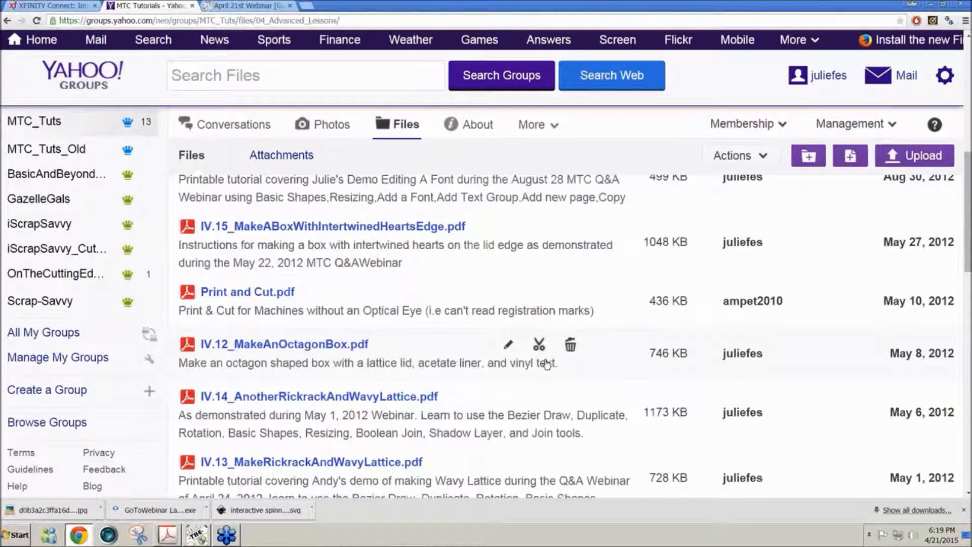
scroll(546, 364, "down", 2)
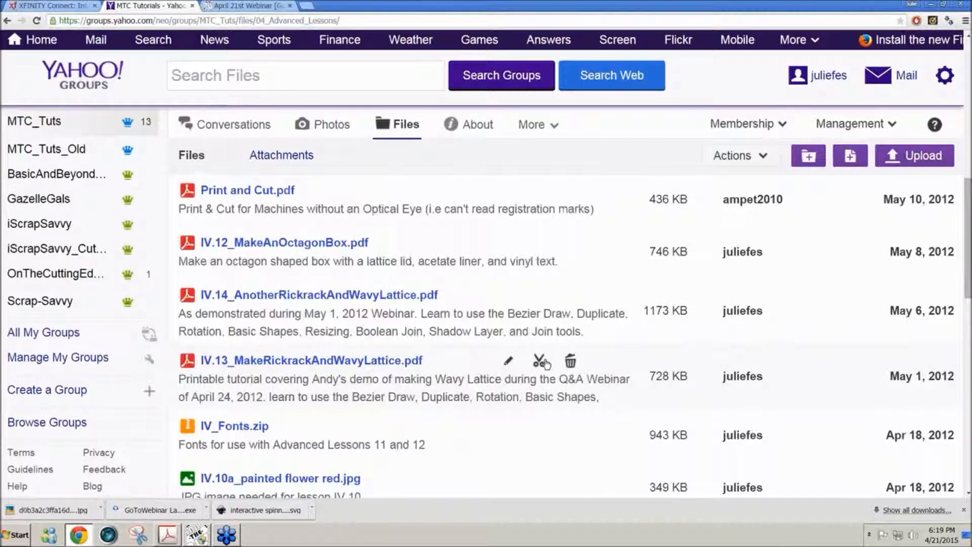
scroll(546, 364, "down", 5)
left_click(932, 4)
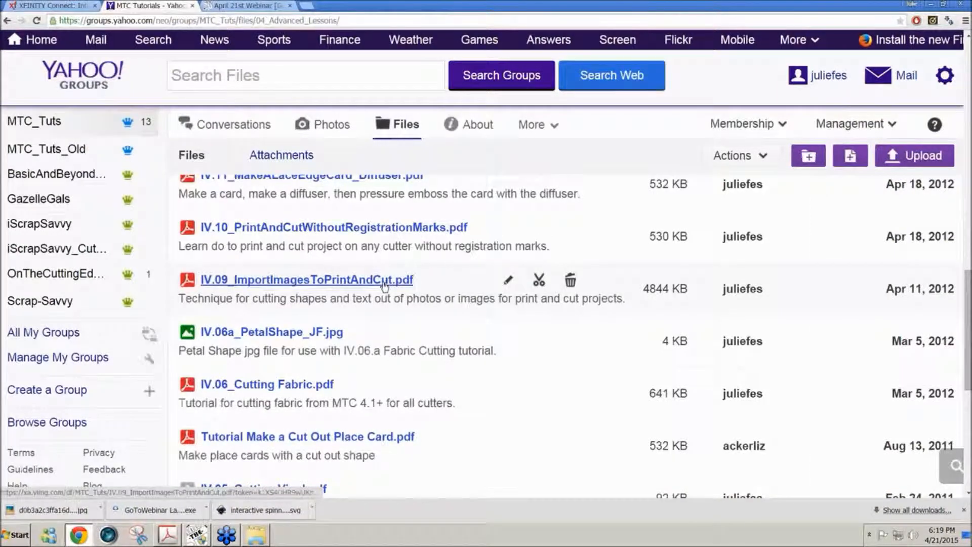
left_click(385, 280)
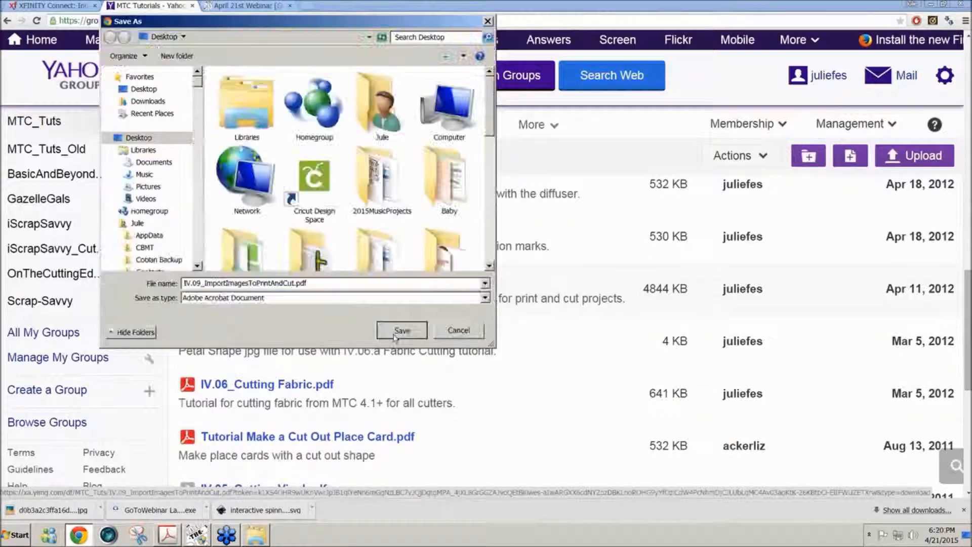
left_click(401, 330)
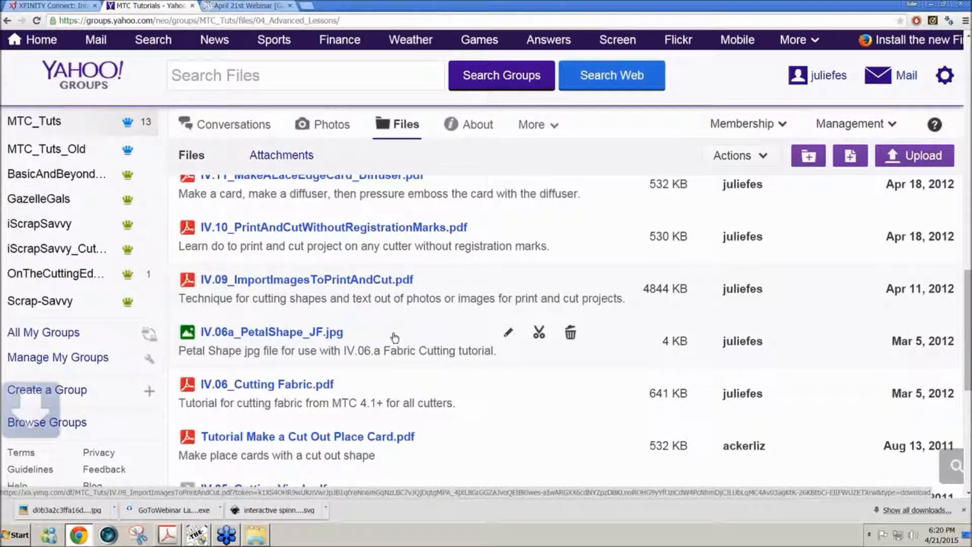